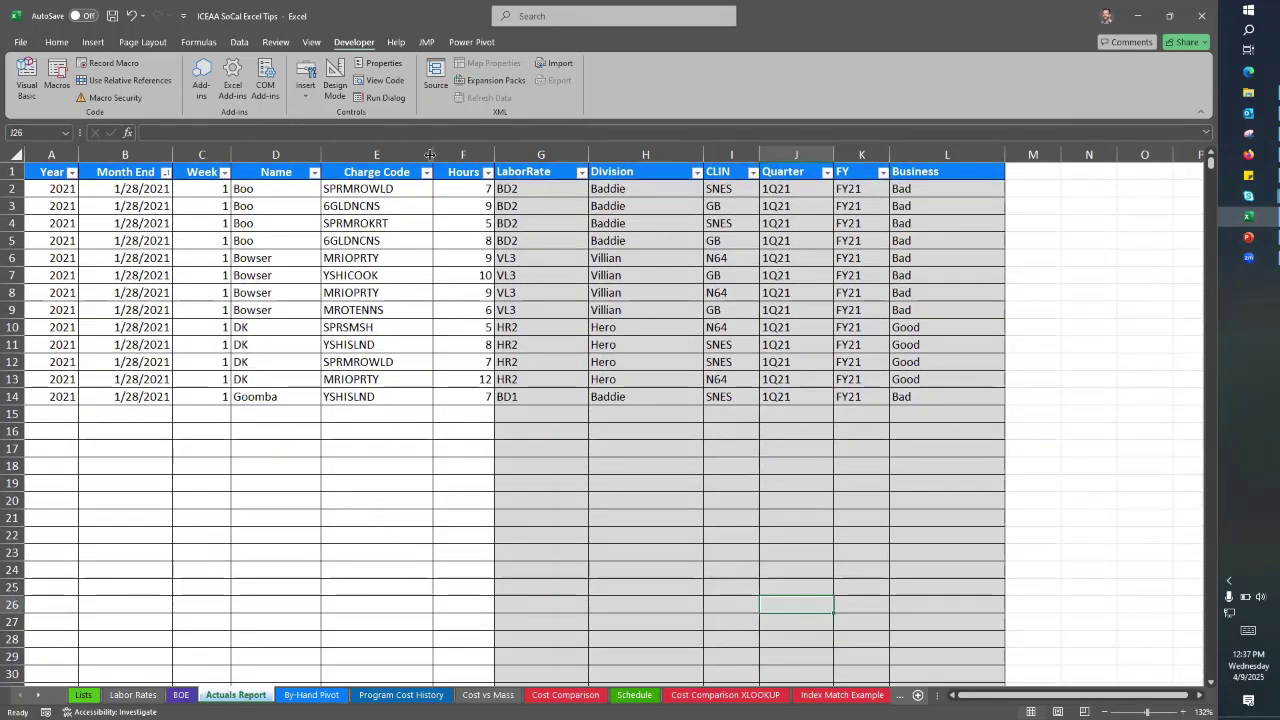
# Step: Open the Actuals Report Program A workbook from the ICEAA Stuff folder, examine its headers and data extent, and close it
pyautogui.click(1257, 100)
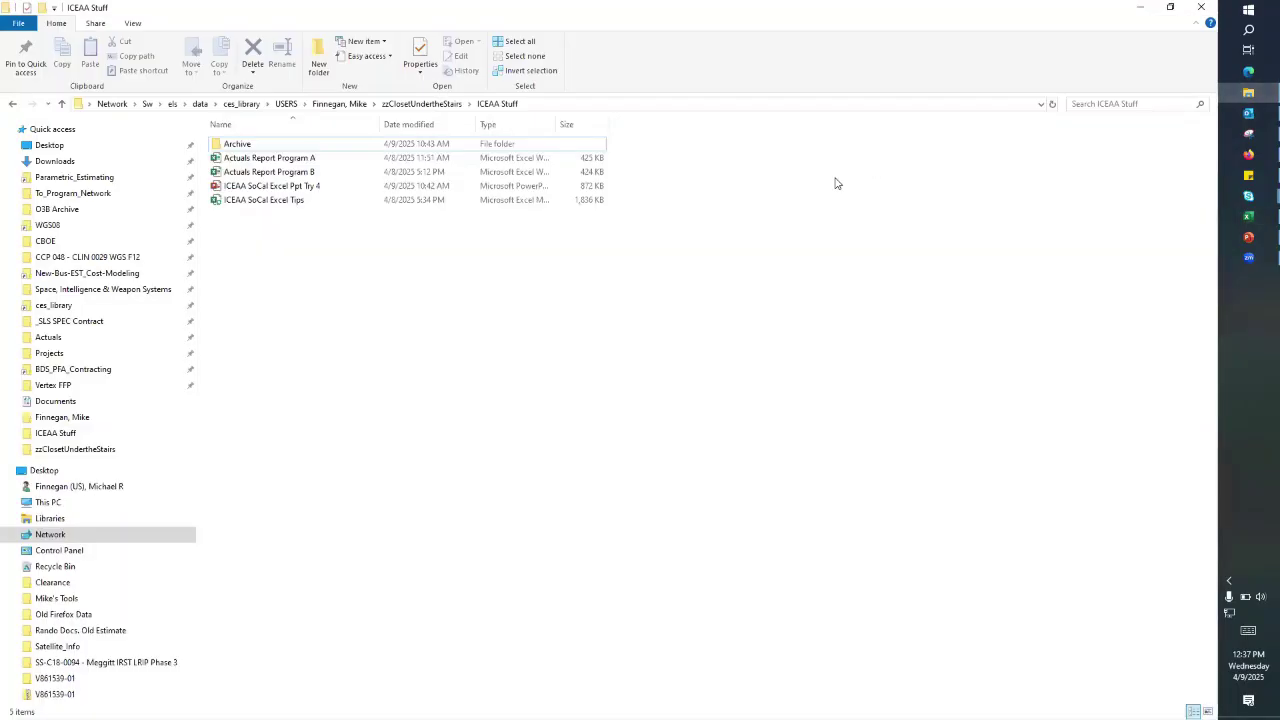
pyautogui.doubleClick(322, 160)
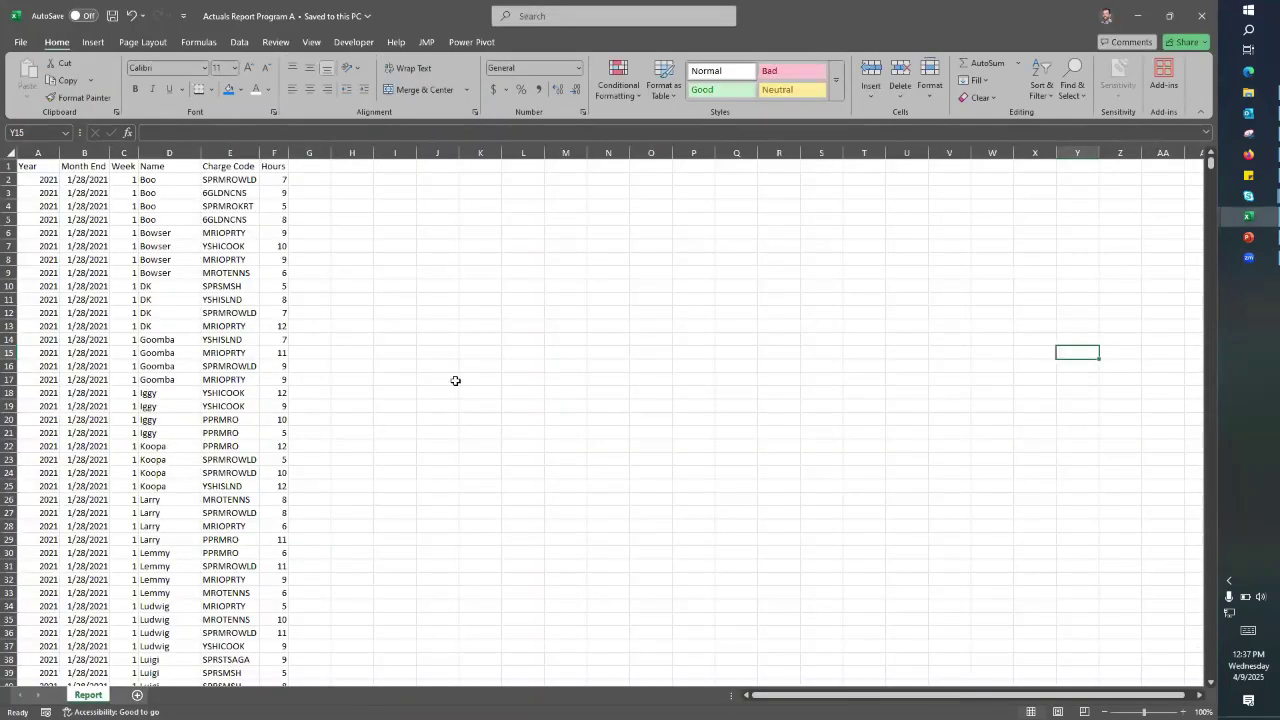
pyautogui.moveTo(40, 168); pyautogui.dragTo(283, 172)
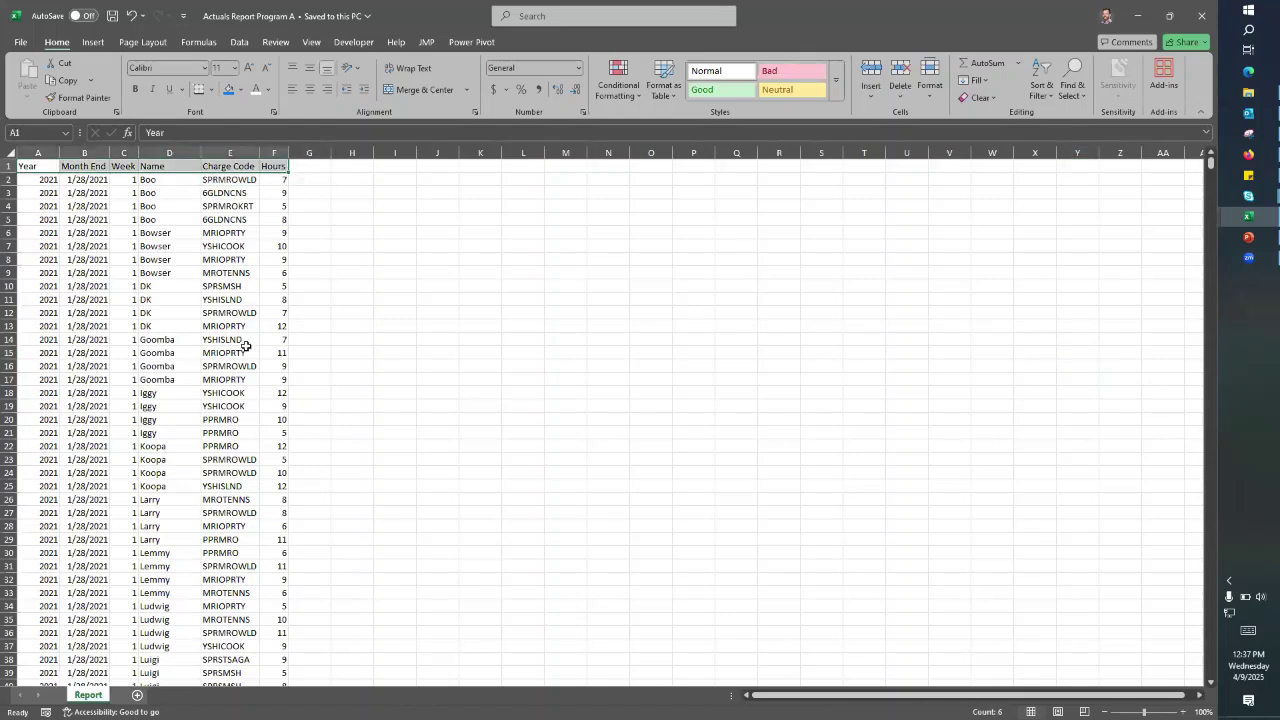
pyautogui.click(169, 380)
pyautogui.scroll(-2, 180, 334)
pyautogui.scroll(-20, 182, 331)
pyautogui.scroll(-6, 182, 331)
pyautogui.hotkey('ctrl', 'Down')
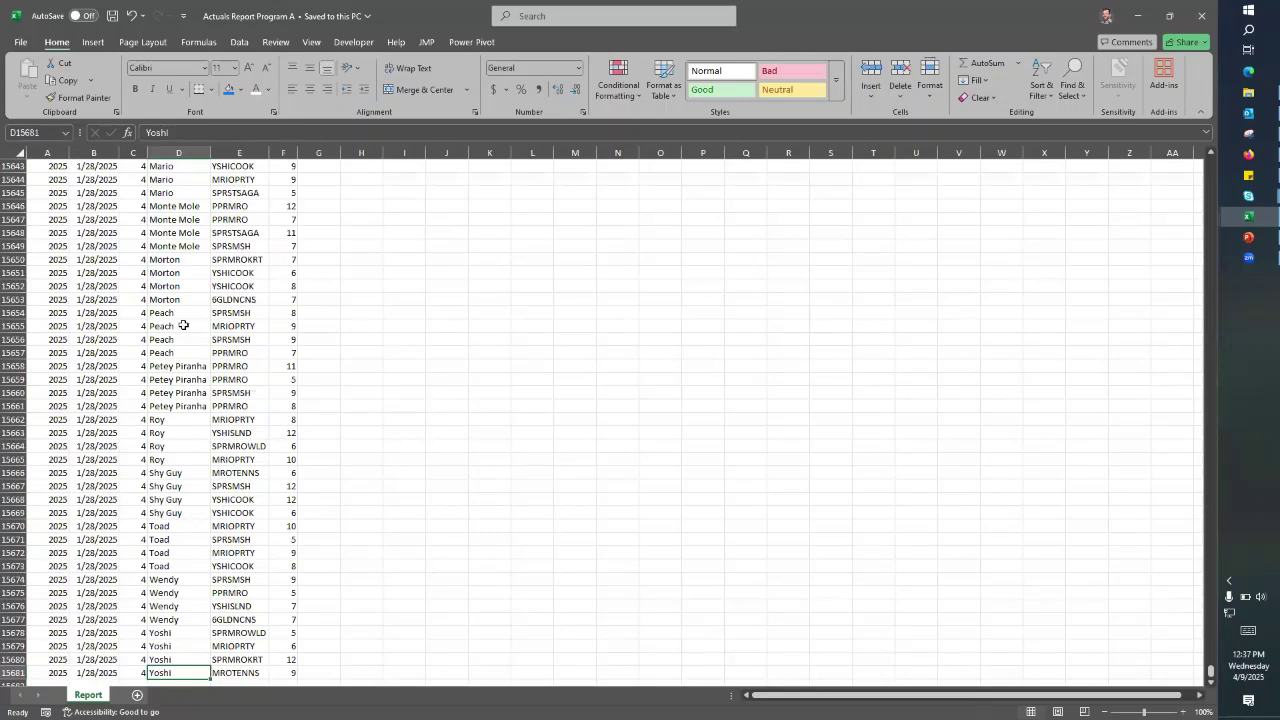
pyautogui.hotkey('ctrl', 'Up')
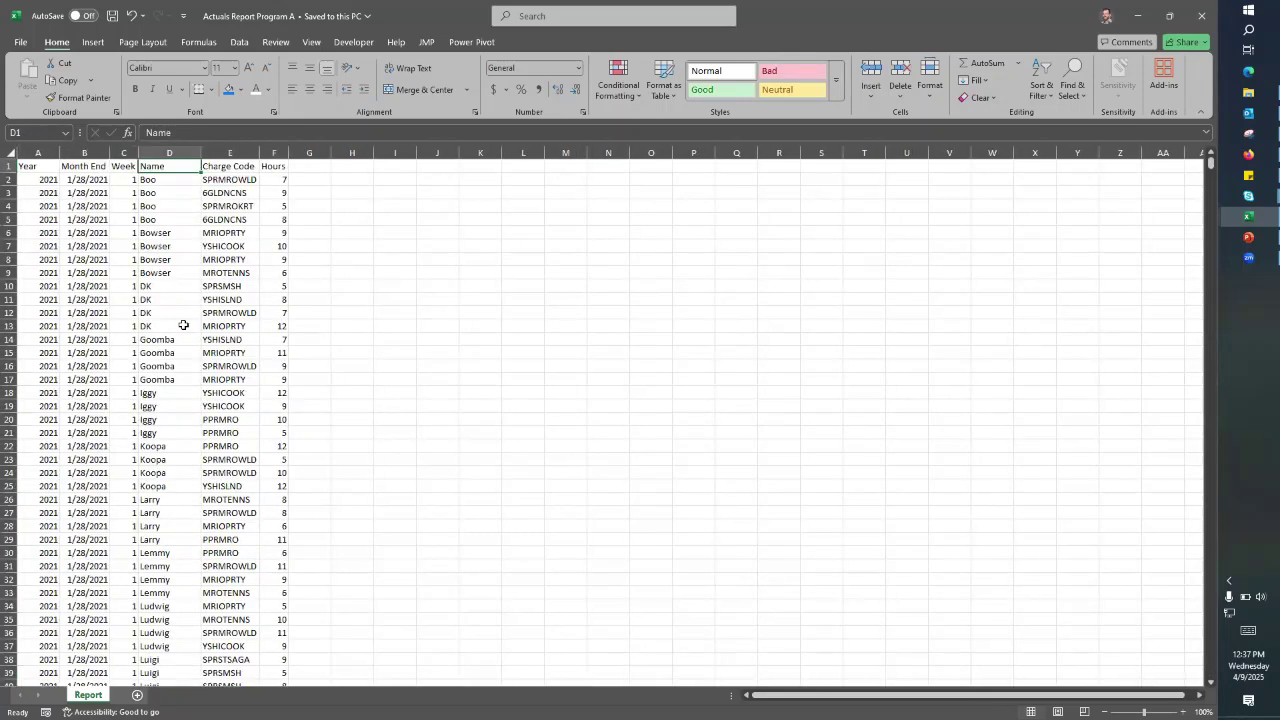
pyautogui.click(1202, 16)
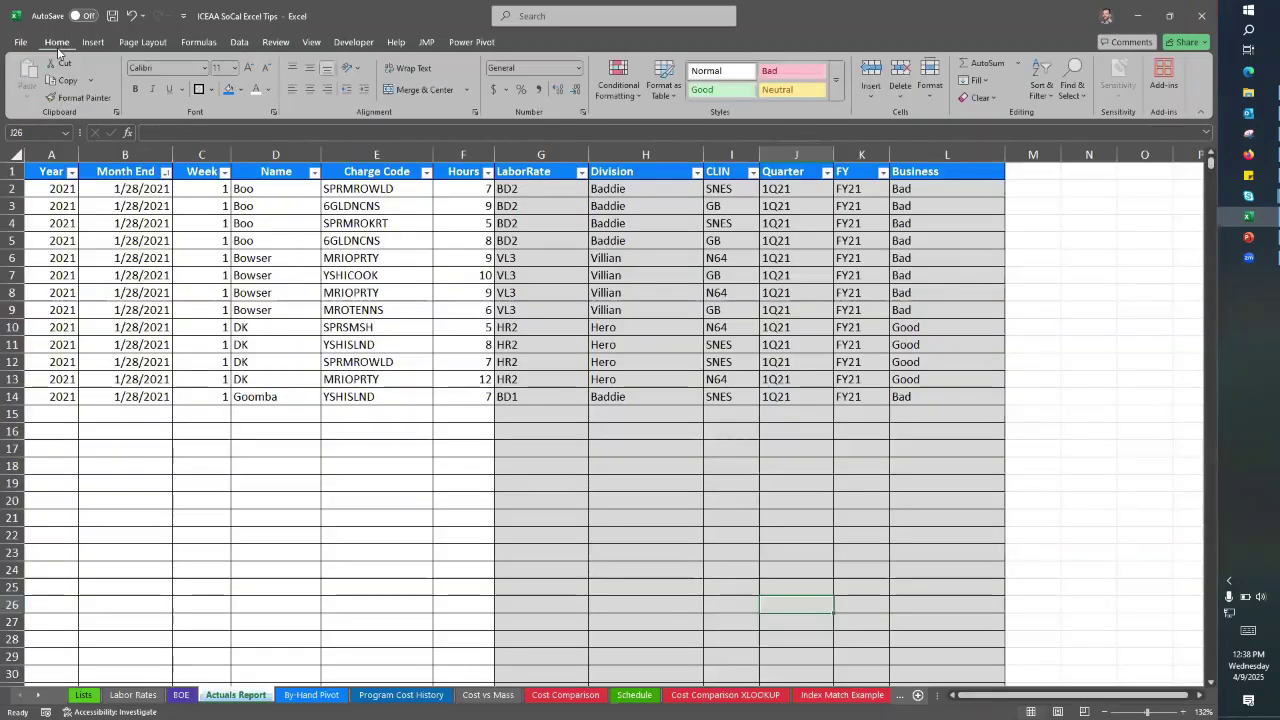
# Step: Check in the ribbon customization options that Developer is enabled among the main tabs
pyautogui.click(357, 44)
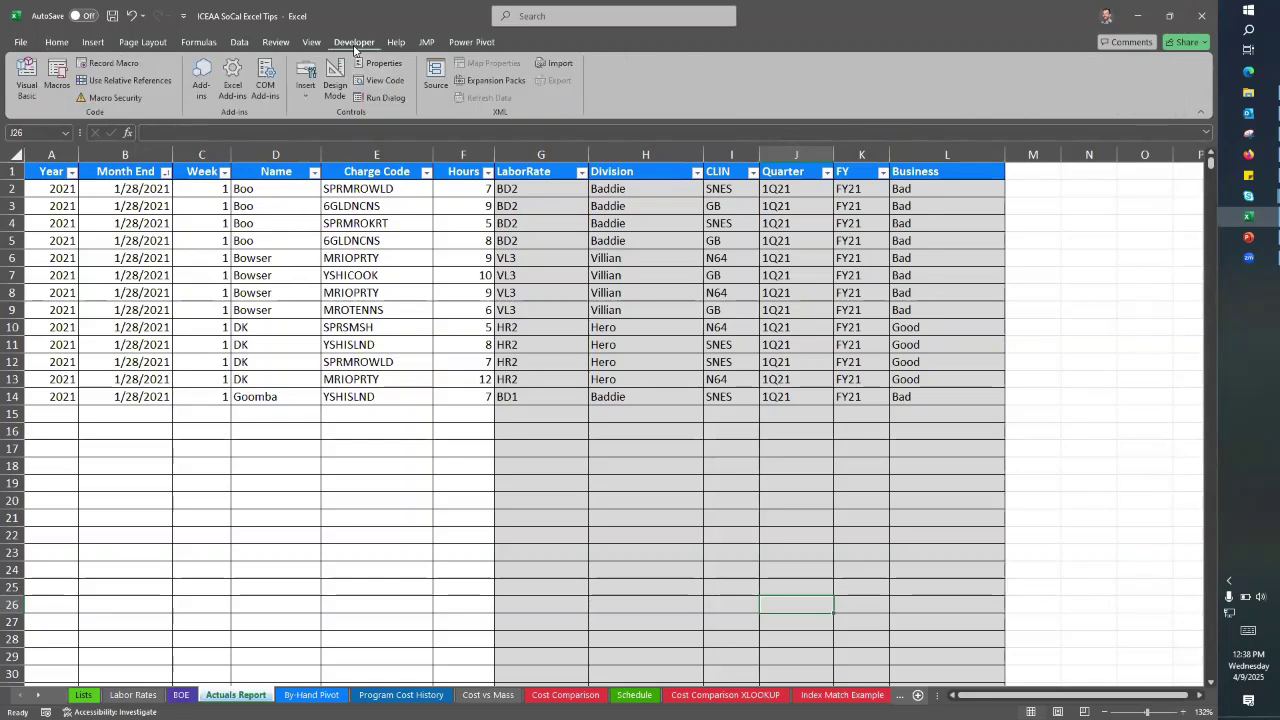
pyautogui.click(21, 42)
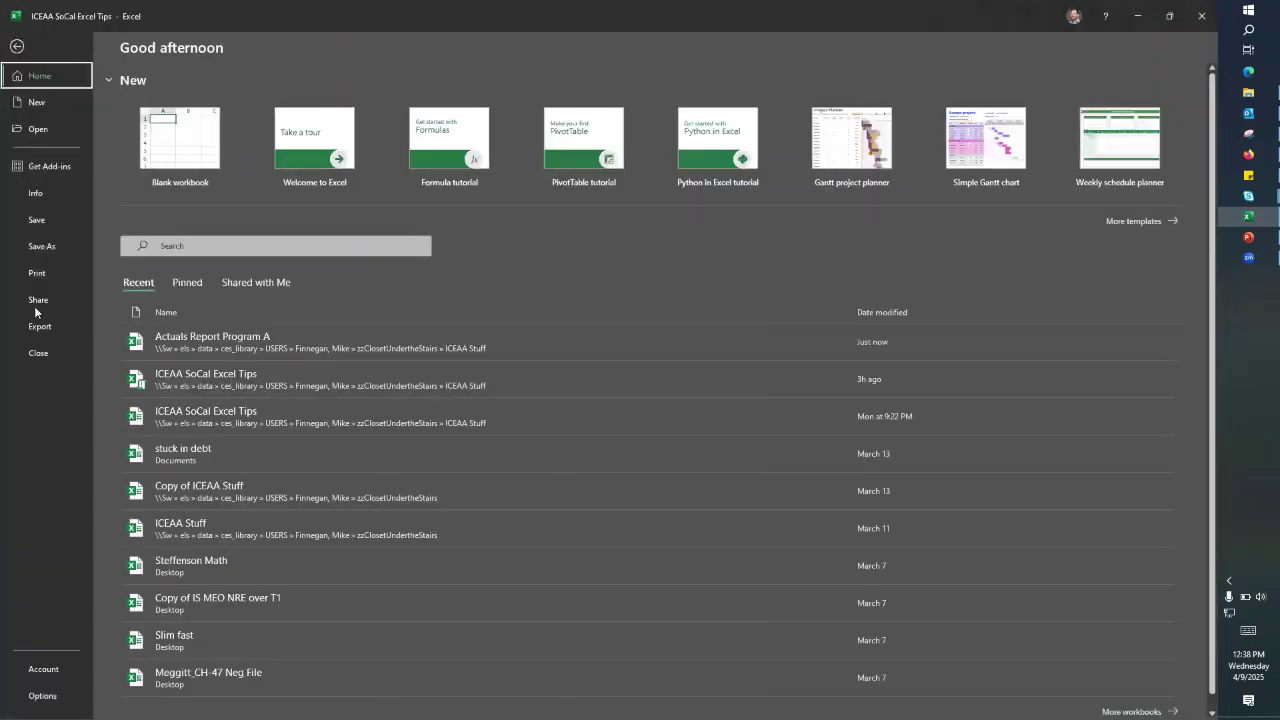
pyautogui.click(55, 696)
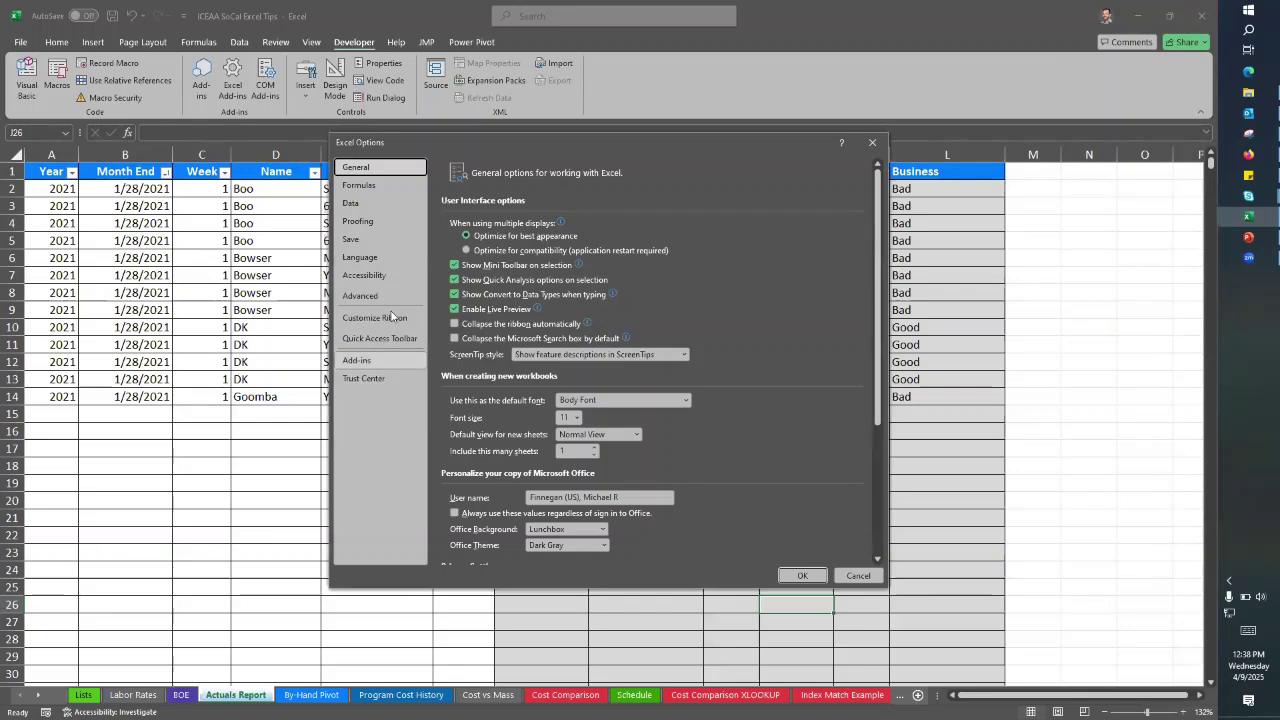
pyautogui.click(718, 404)
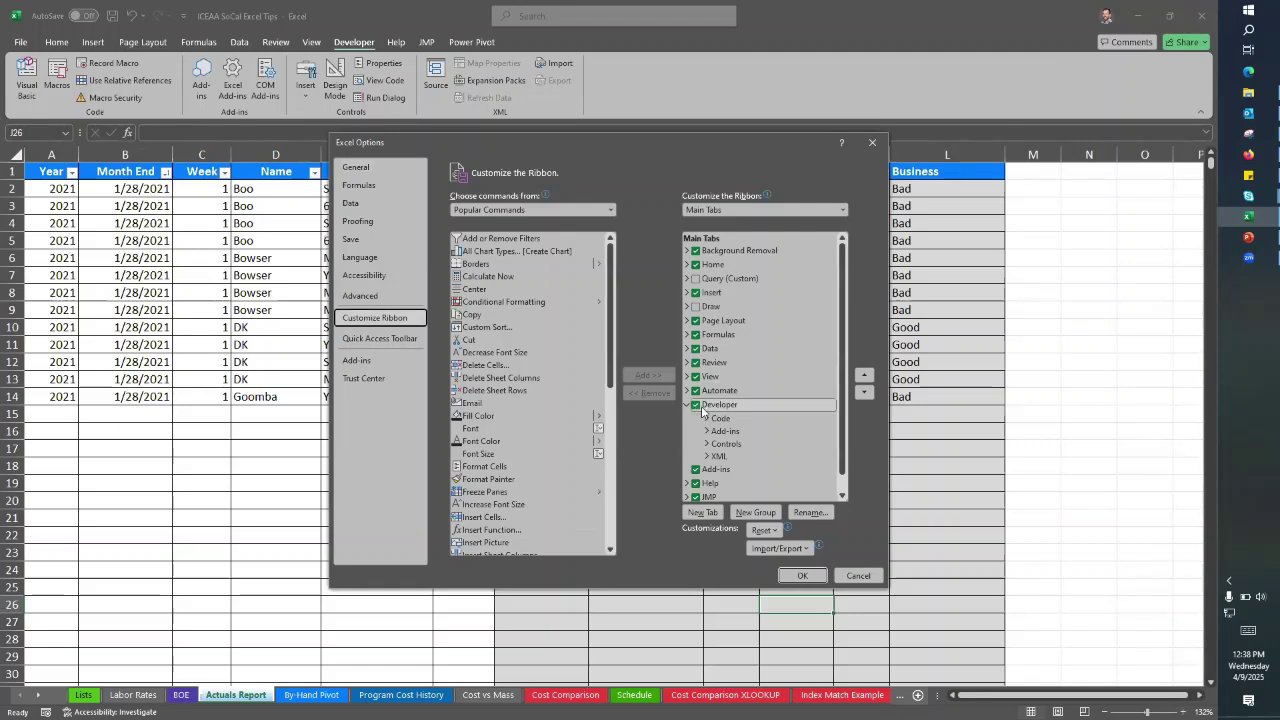
pyautogui.click(815, 578)
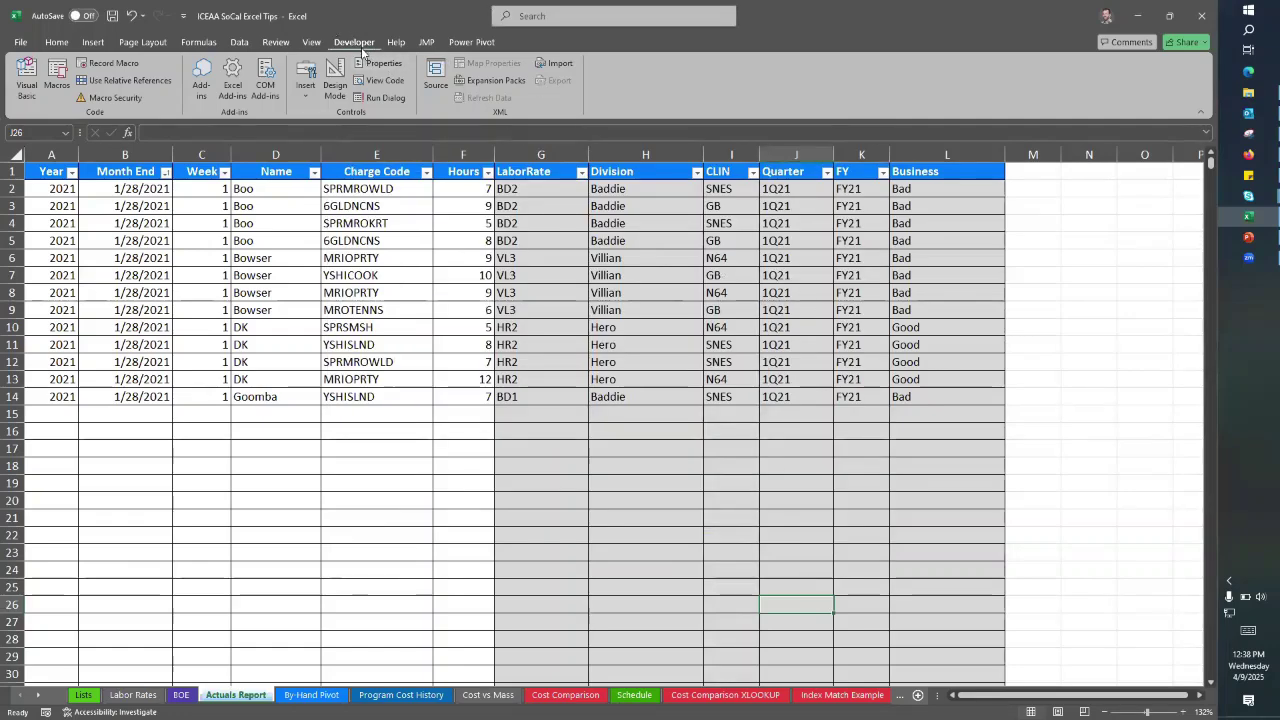
# Step: Open the BringInActuals macro code from Module1 in the maximized Visual Basic editor
pyautogui.click(27, 77)
pyautogui.click(920, 262)
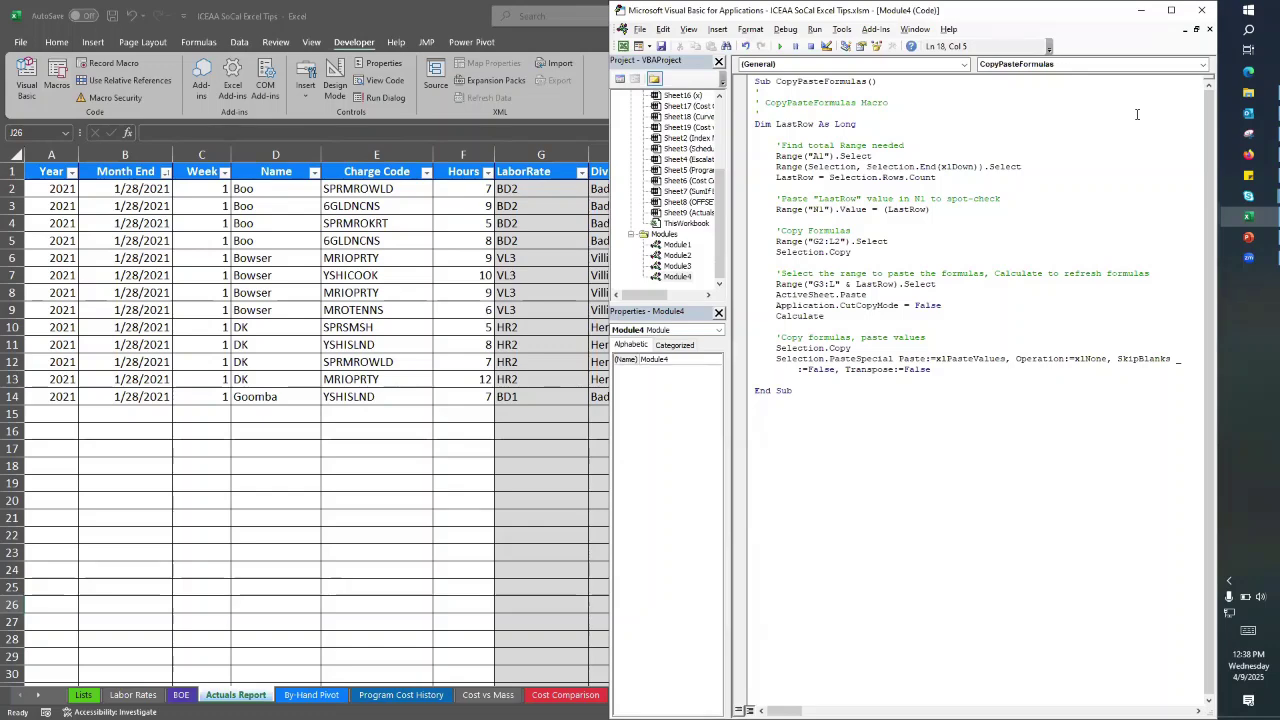
pyautogui.press('super+Up')
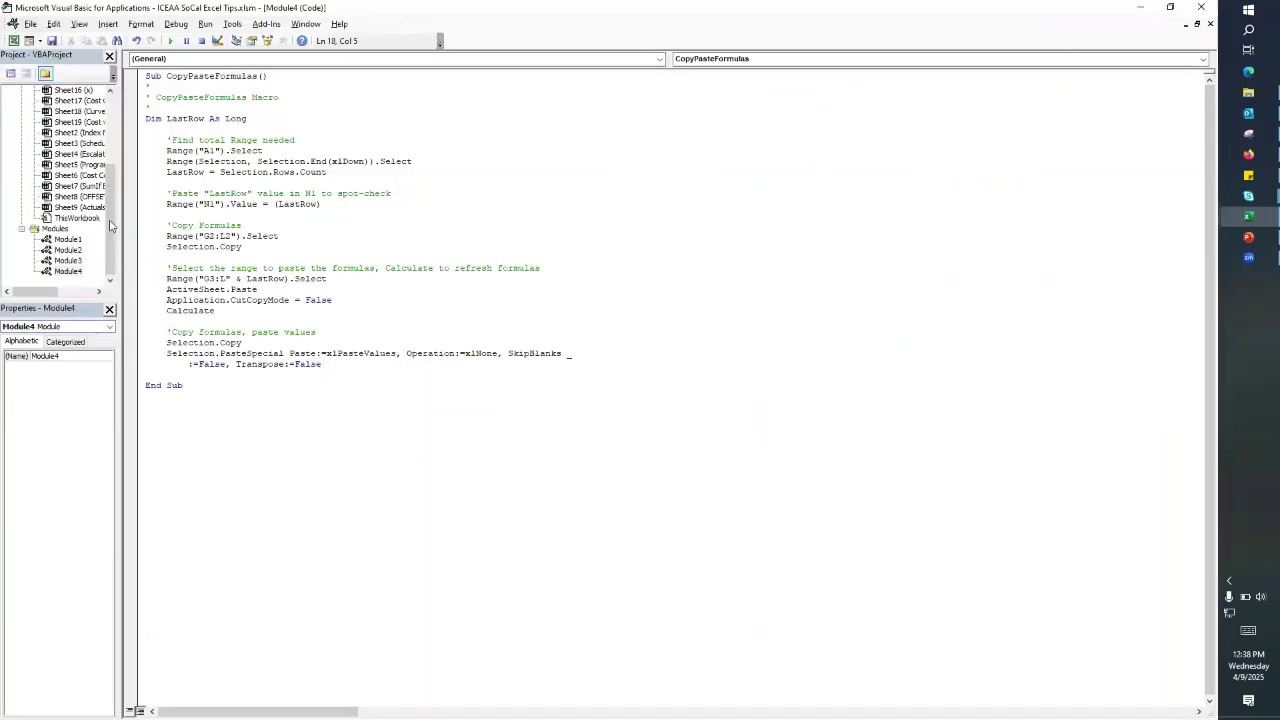
pyautogui.click(70, 241)
pyautogui.doubleClick(72, 242)
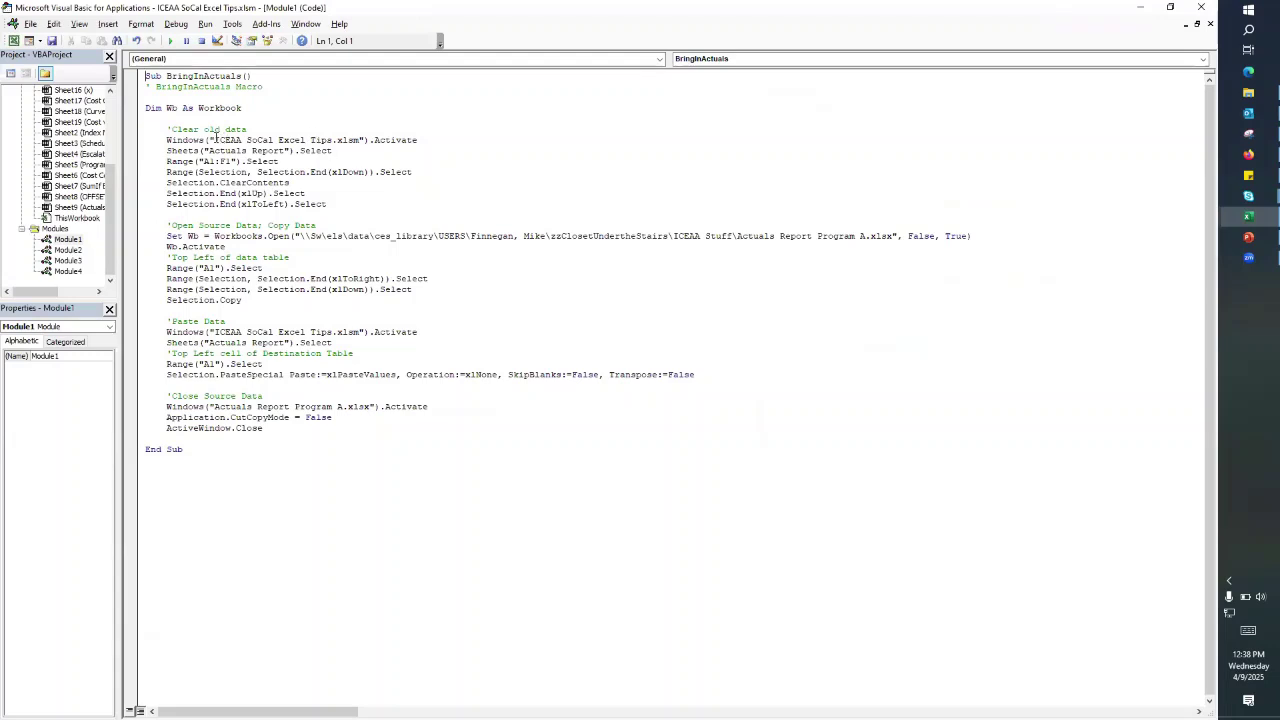
# Step: Examine the destination workbook name and source file path in the BringInActuals code, and return to the Actuals Report sheet
pyautogui.moveTo(302, 140); pyautogui.dragTo(364, 140)
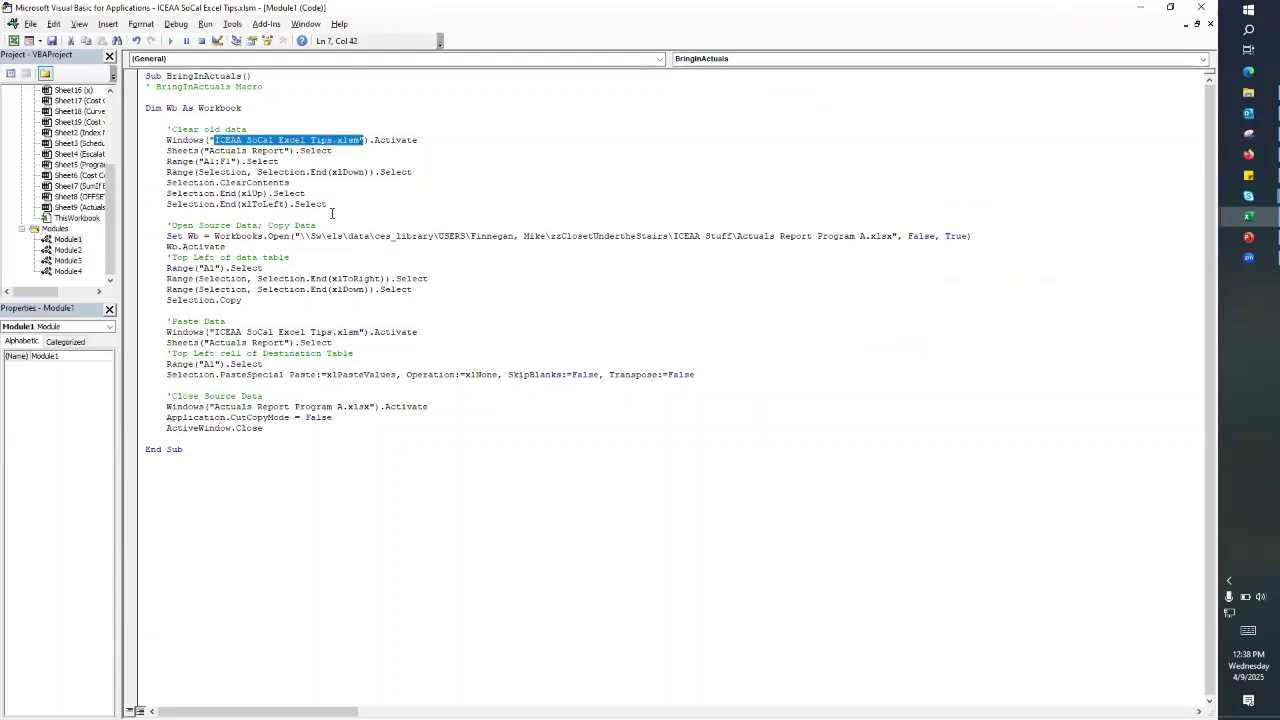
pyautogui.moveTo(300, 236); pyautogui.dragTo(925, 237)
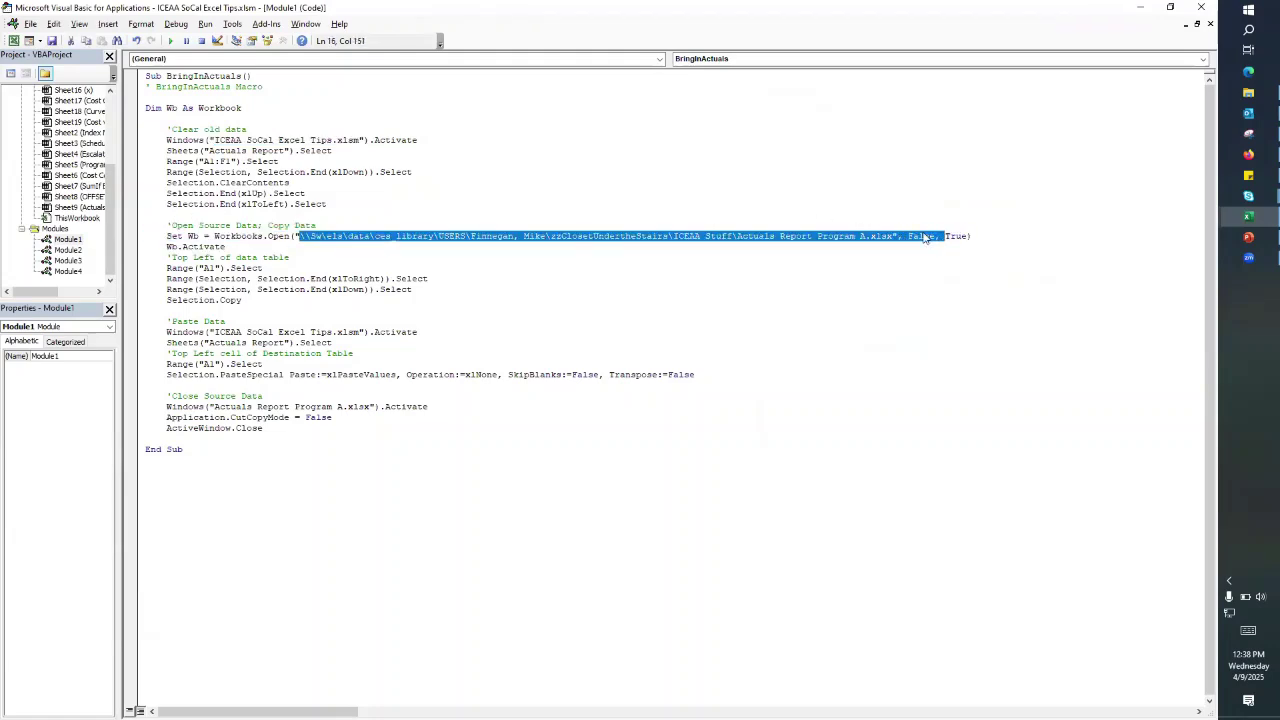
pyautogui.press('Up')
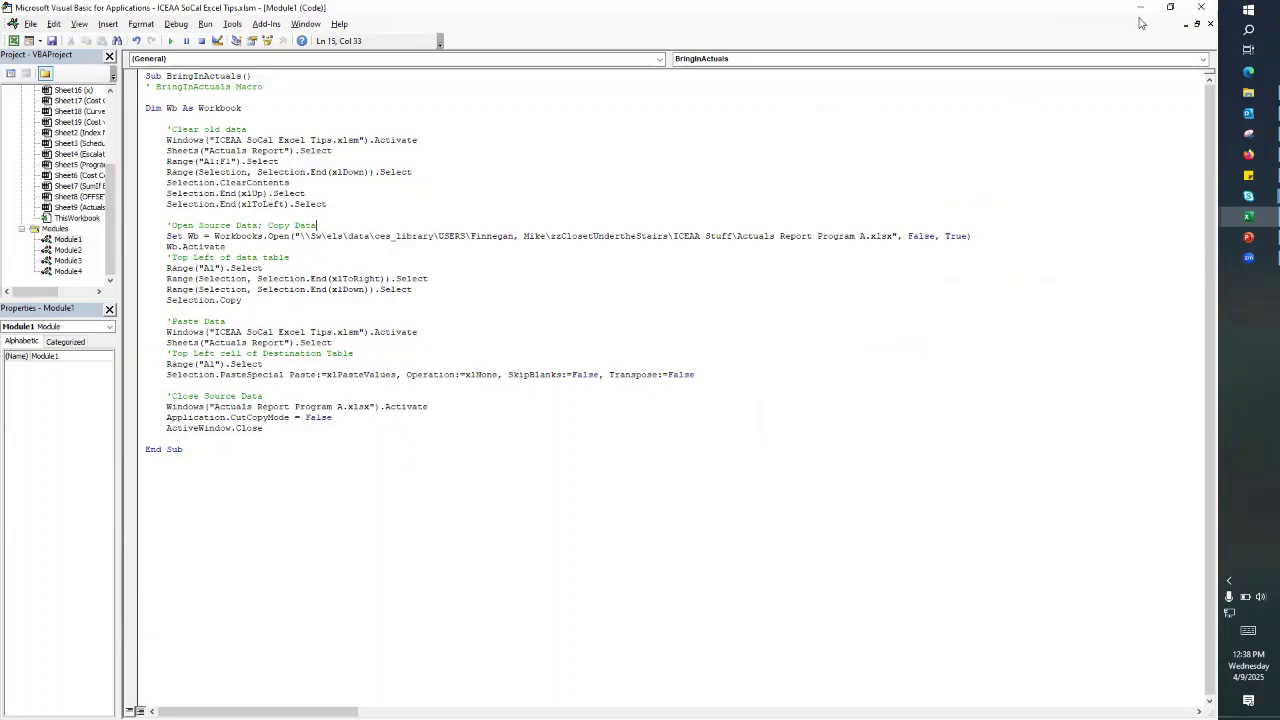
pyautogui.hotkey('alt', 'F11')
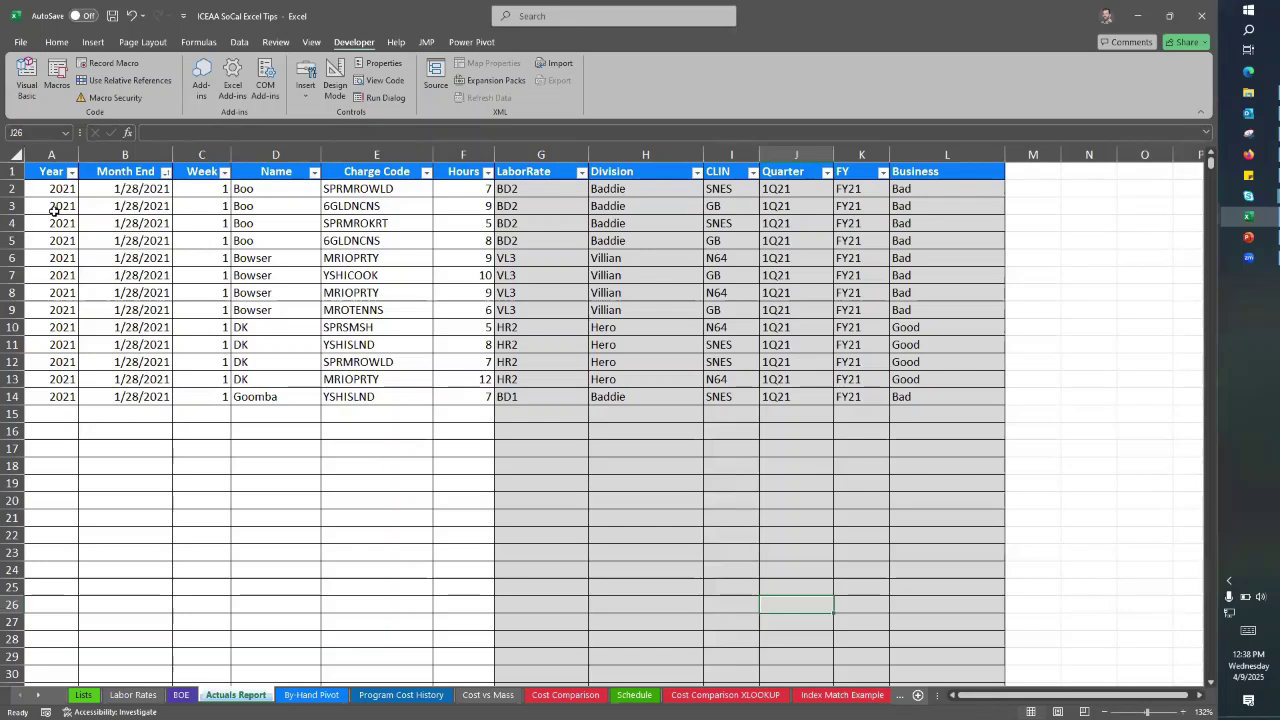
# Step: Run the BringInActuals macro to load the Program A data into columns A to F of the Actuals Report sheet
pyautogui.moveTo(49, 201); pyautogui.dragTo(317, 238)
pyautogui.click(417, 245)
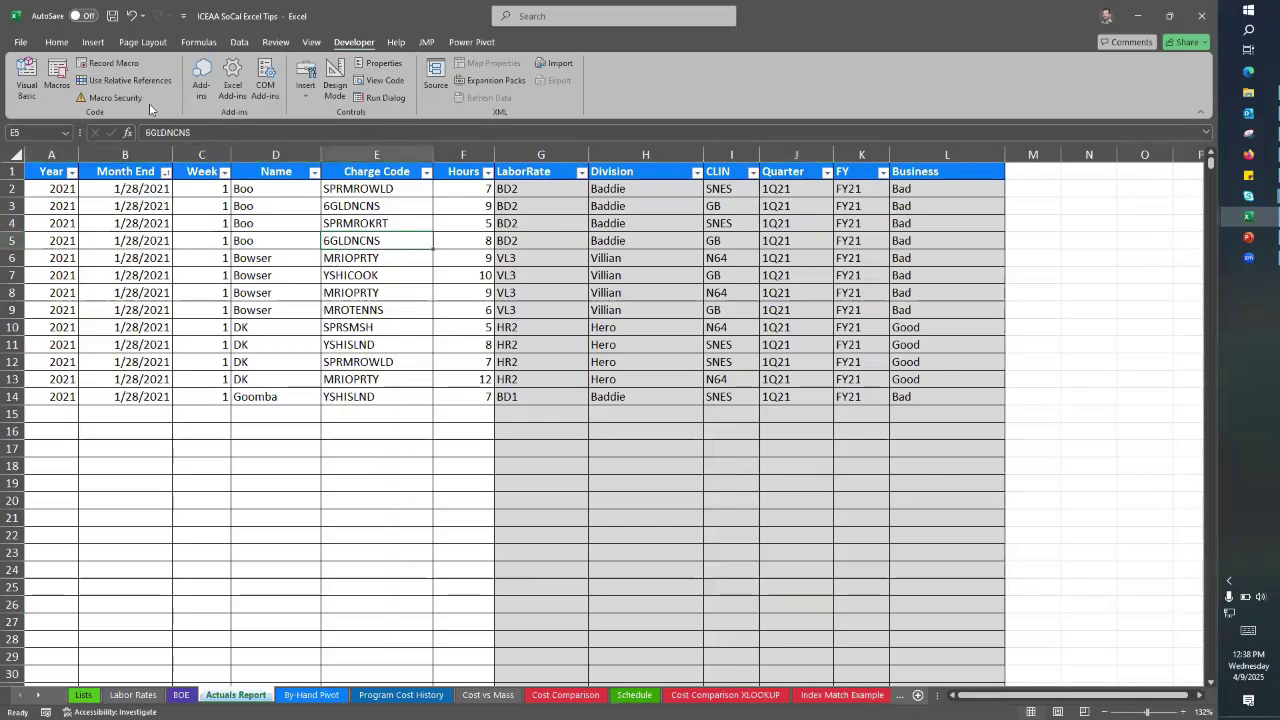
pyautogui.click(55, 80)
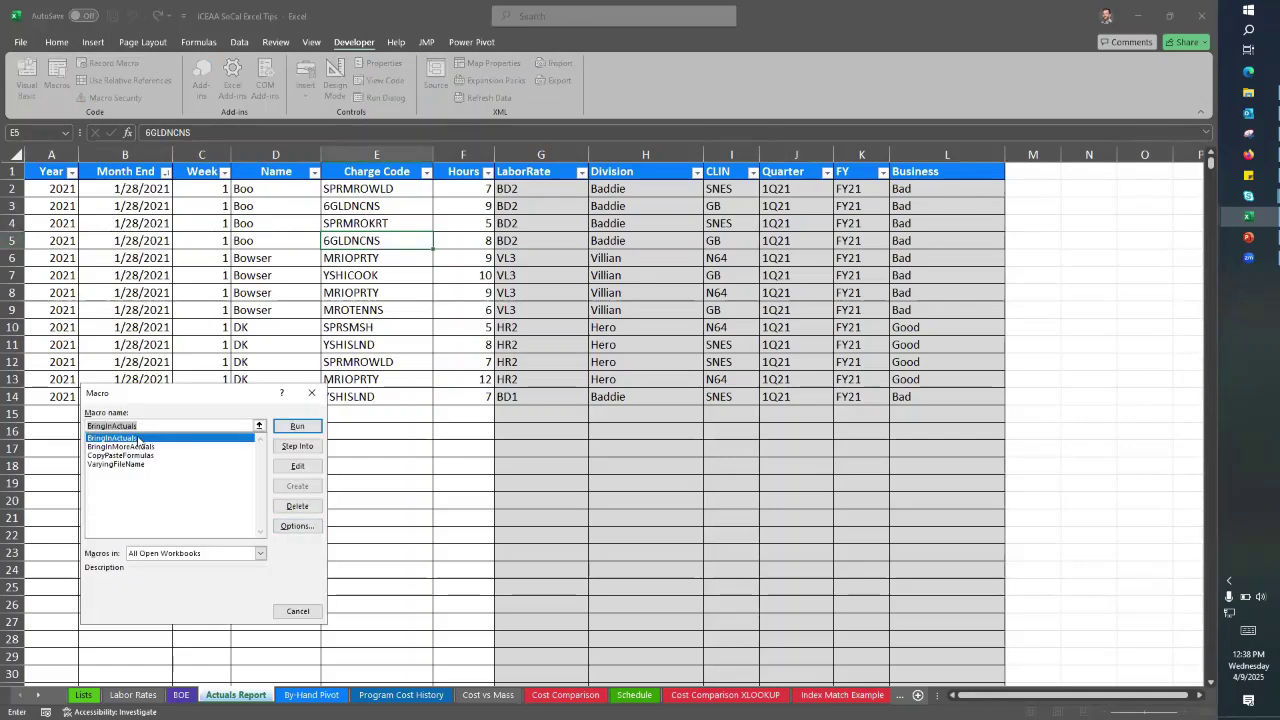
pyautogui.click(296, 427)
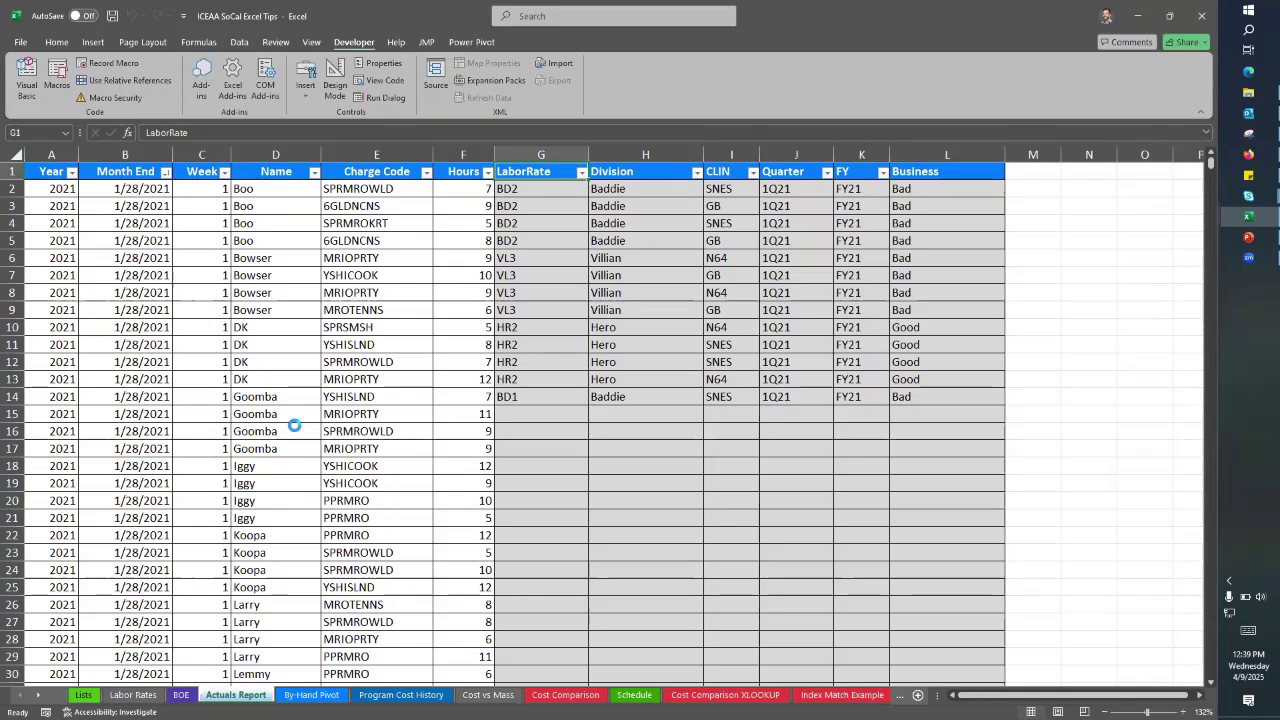
# Step: Fill the formula cells G2:L2, from LaborRate to Business, with orange
pyautogui.click(378, 155)
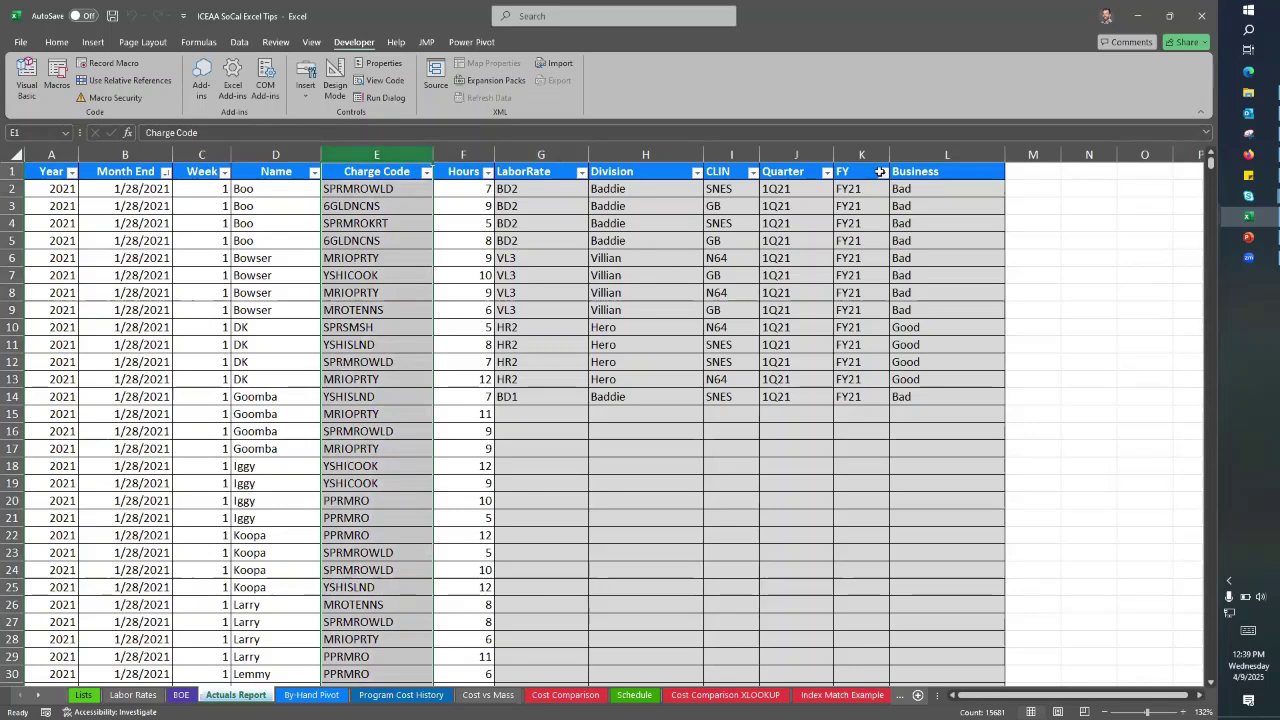
pyautogui.click(565, 189)
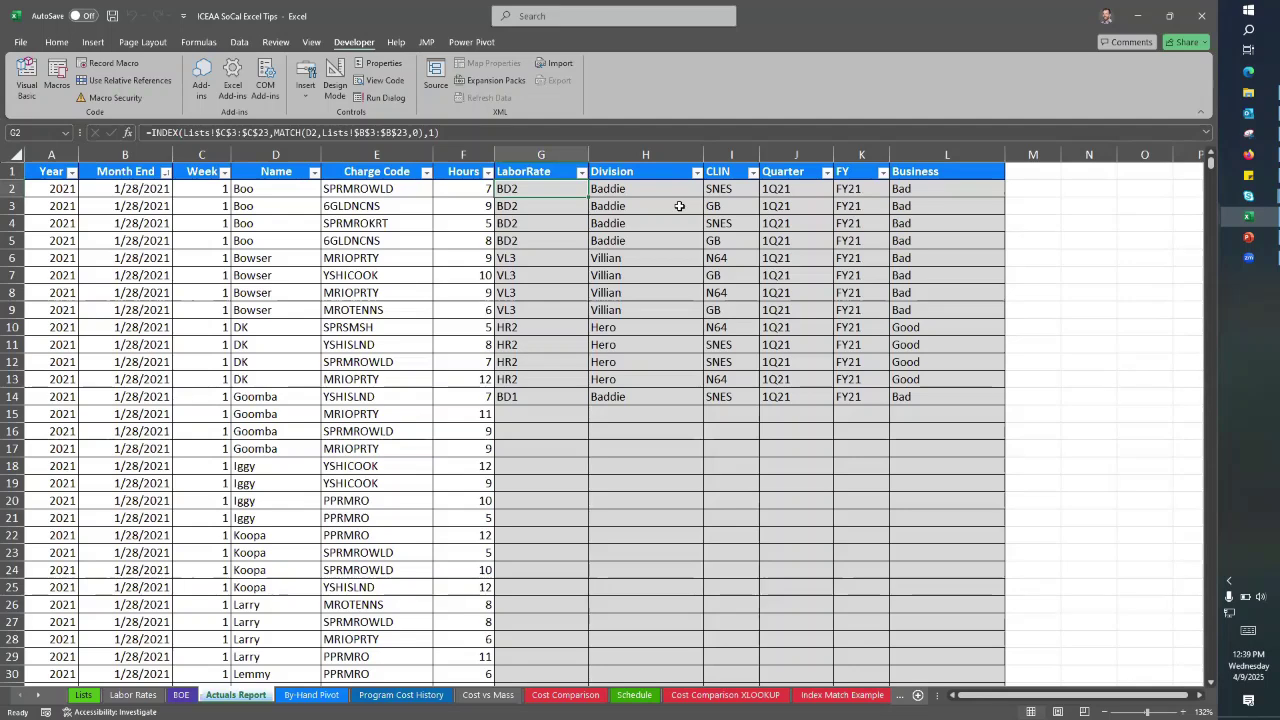
pyautogui.moveTo(552, 190); pyautogui.dragTo(930, 190)
pyautogui.click(56, 42)
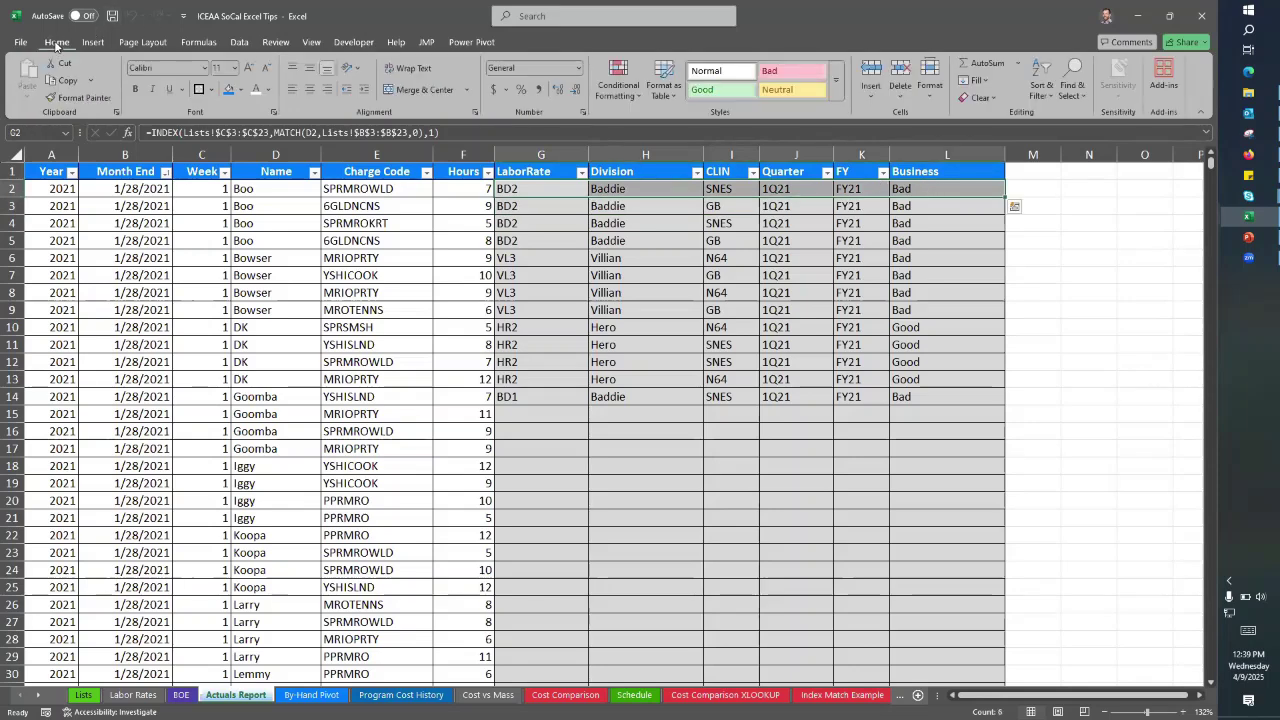
pyautogui.click(240, 89)
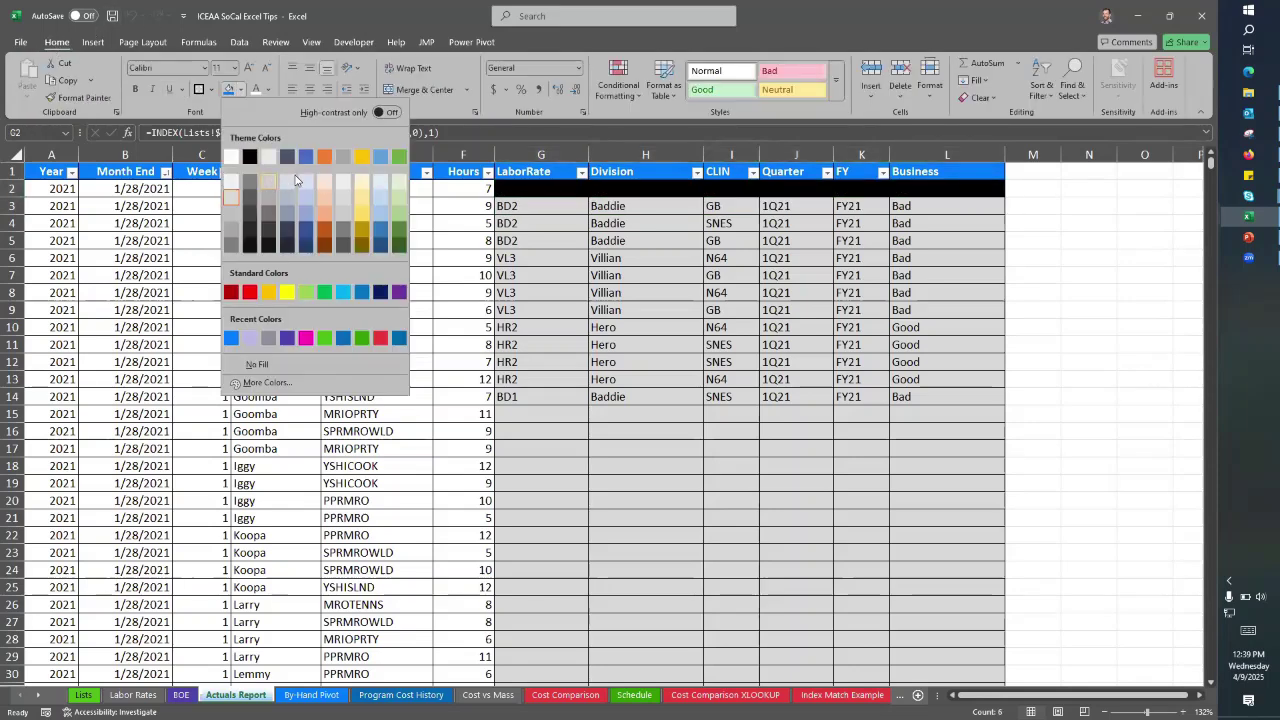
pyautogui.click(328, 160)
pyautogui.click(660, 272)
# Step: Examine the row 2 formula cells column by column, from LaborRate through Business
pyautogui.moveTo(575, 190); pyautogui.dragTo(943, 194)
pyautogui.click(553, 189)
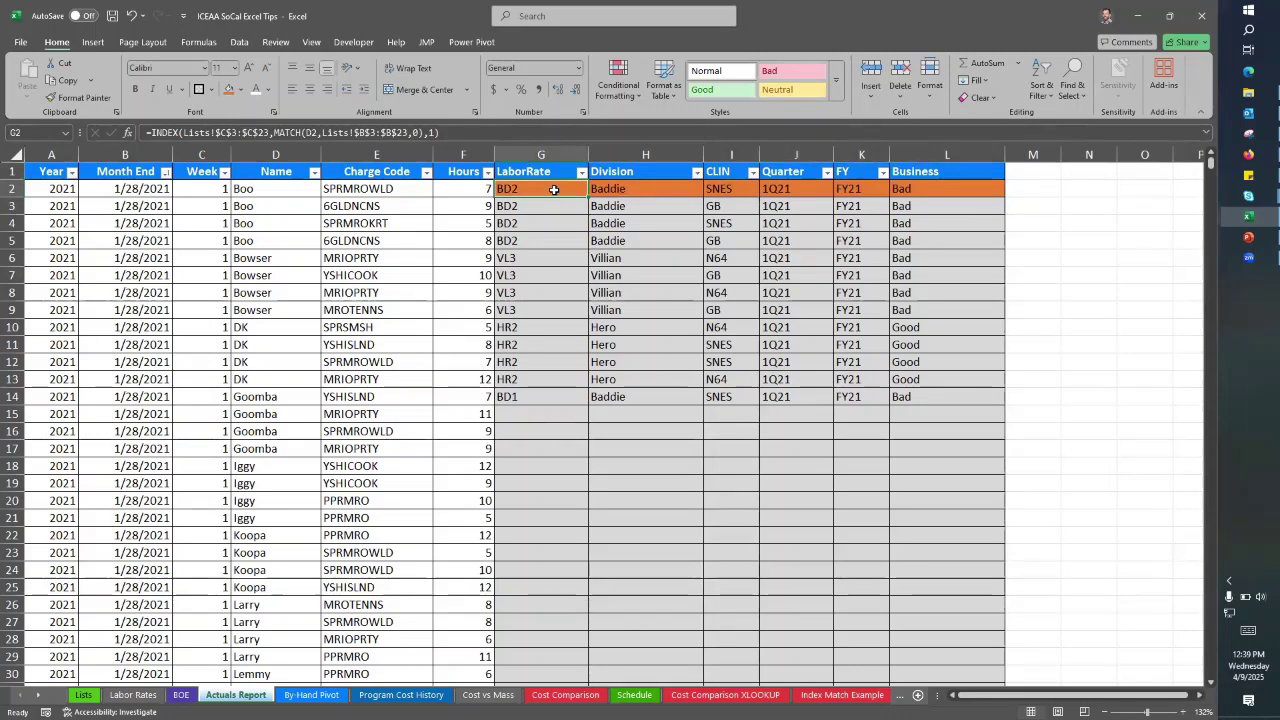
pyautogui.press('Right')
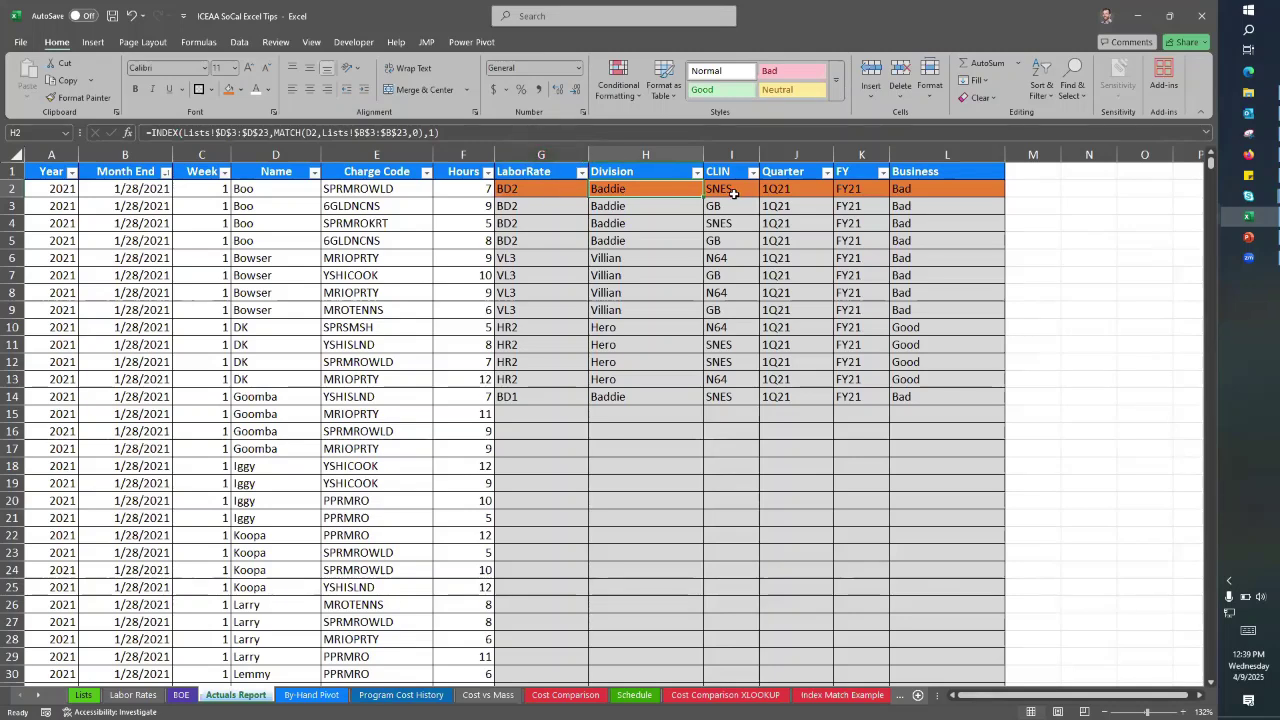
pyautogui.press('Right')
pyautogui.press('Right')
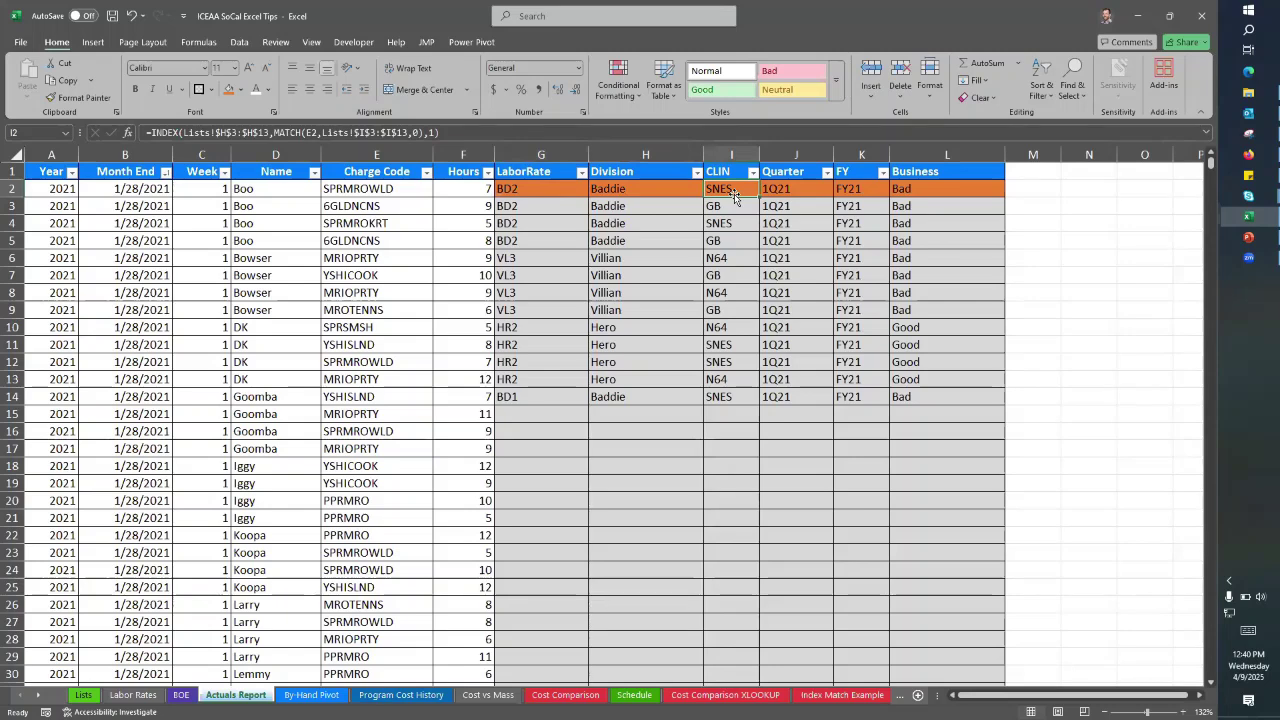
pyautogui.click(790, 155)
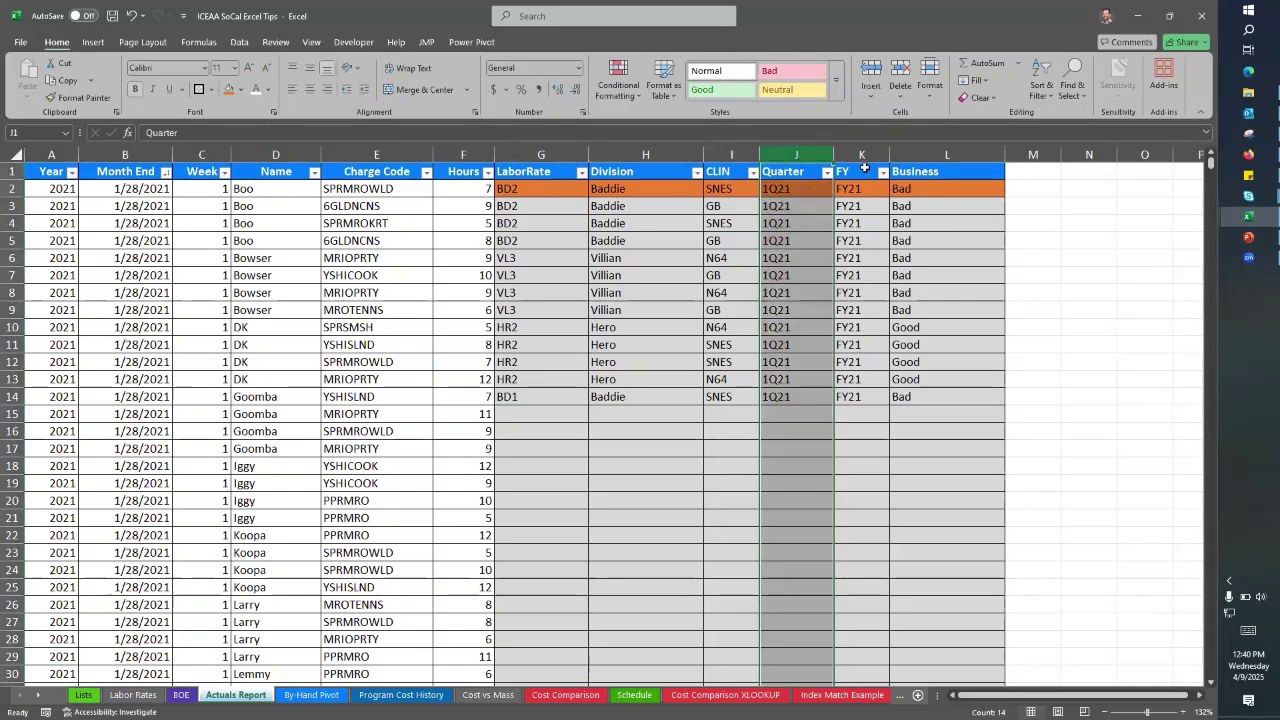
pyautogui.click(861, 171)
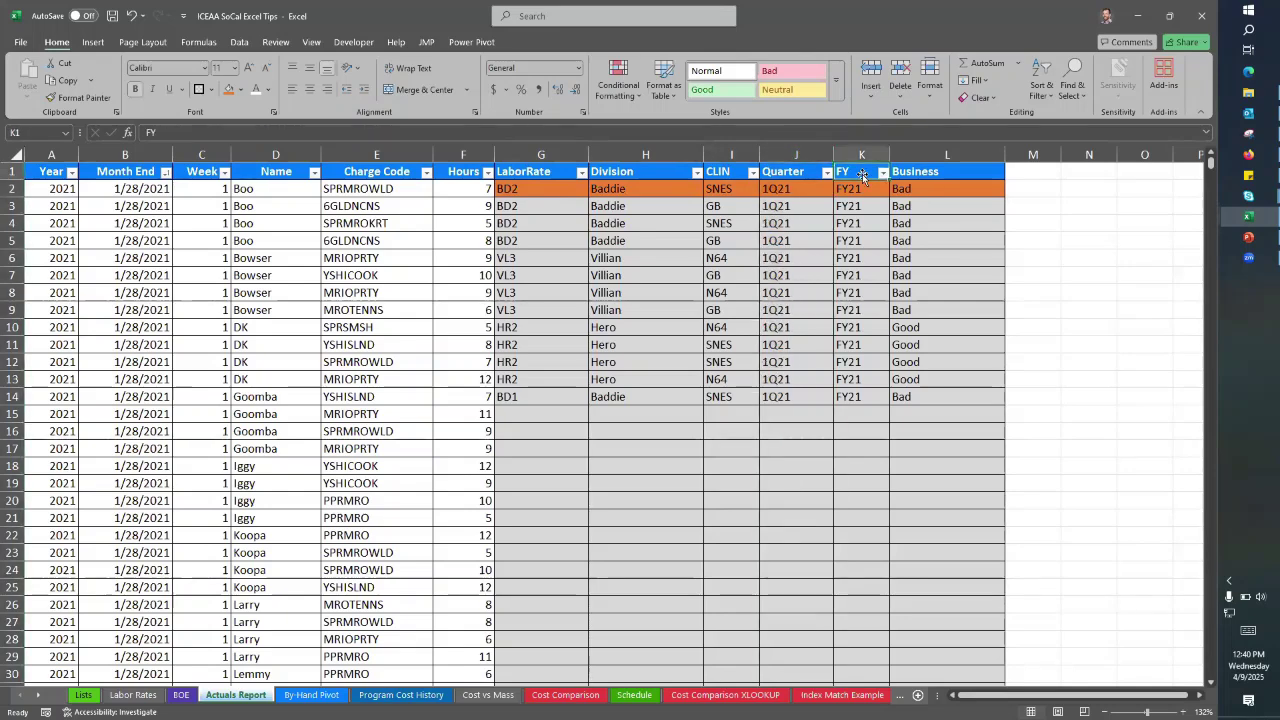
pyautogui.click(948, 171)
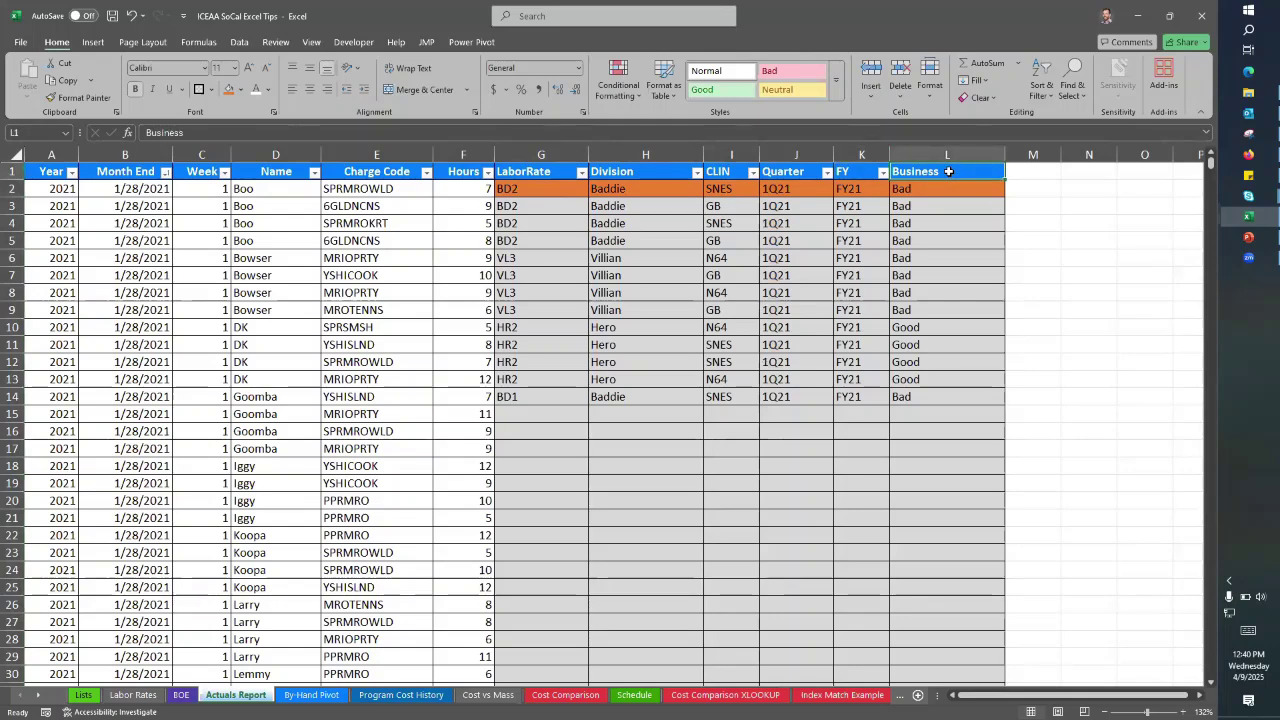
pyautogui.press('Down')
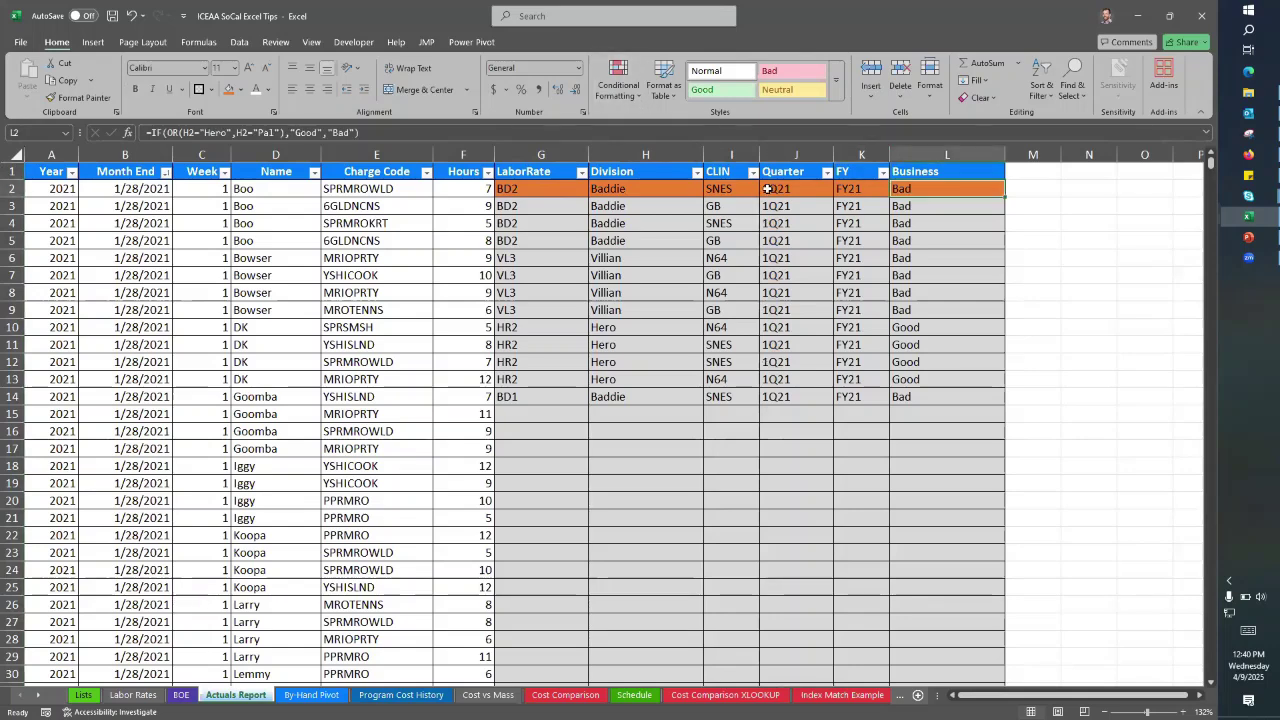
# Step: Review the Name and Division columns that feed the lookups, and recheck the Business formula in L2
pyautogui.press('Up')
pyautogui.press('Left')
pyautogui.press('Left')
pyautogui.press('Left')
pyautogui.press('Left')
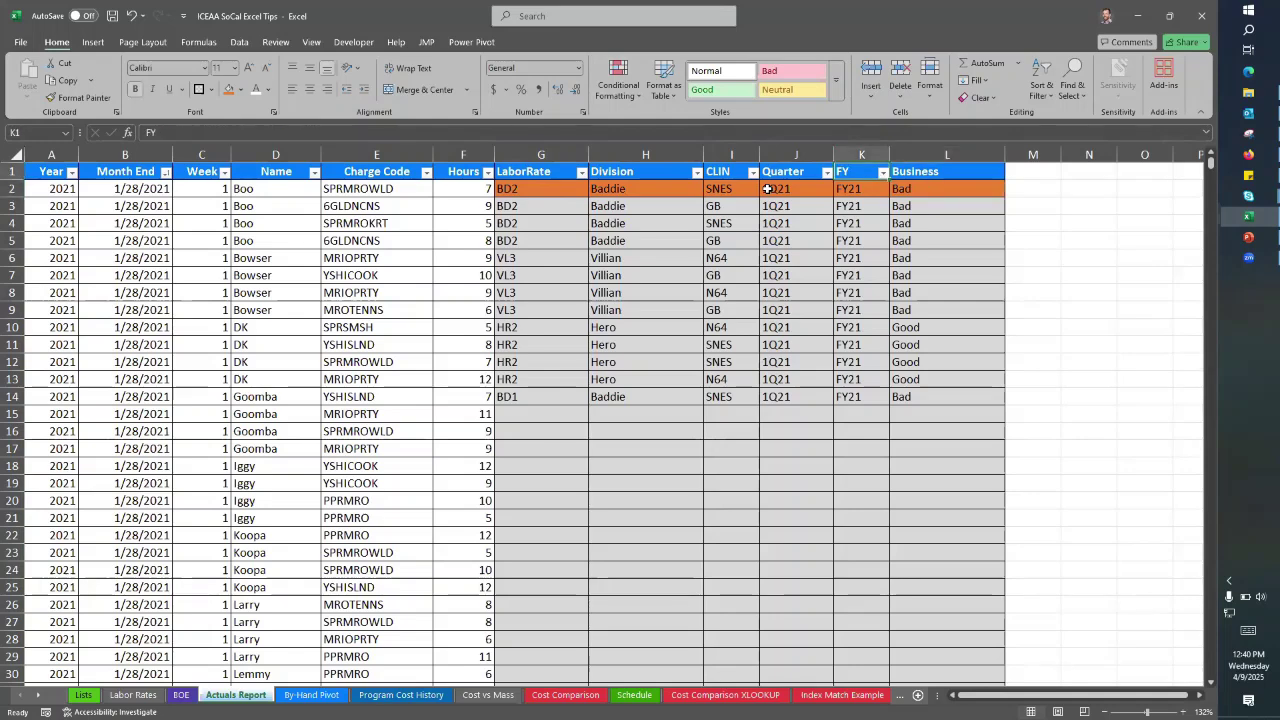
pyautogui.click(258, 154)
pyautogui.click(624, 227)
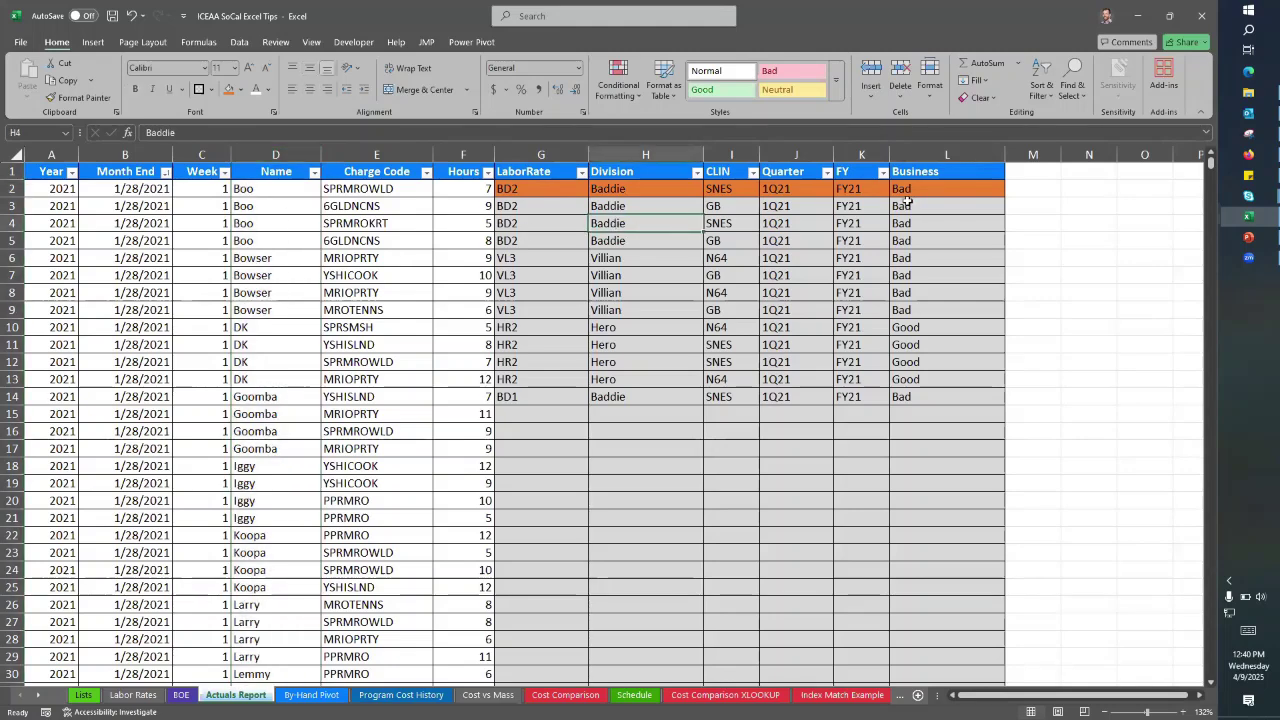
pyautogui.click(941, 192)
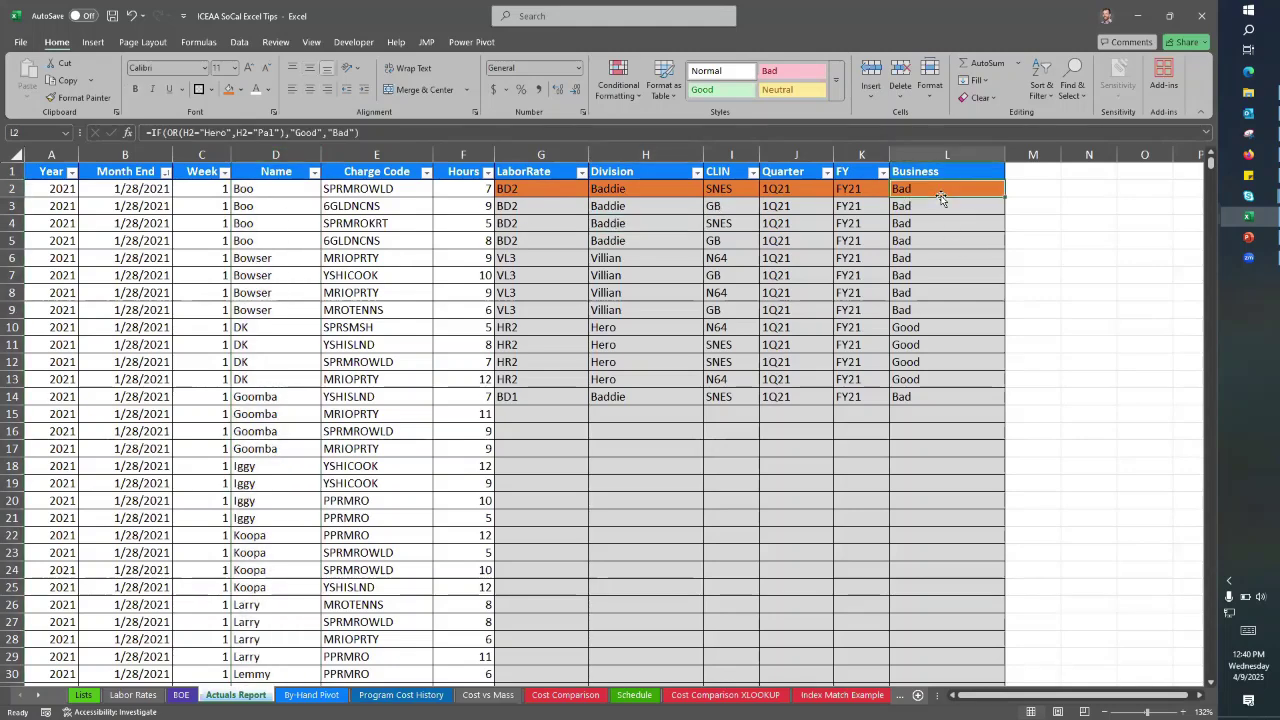
pyautogui.click(668, 192)
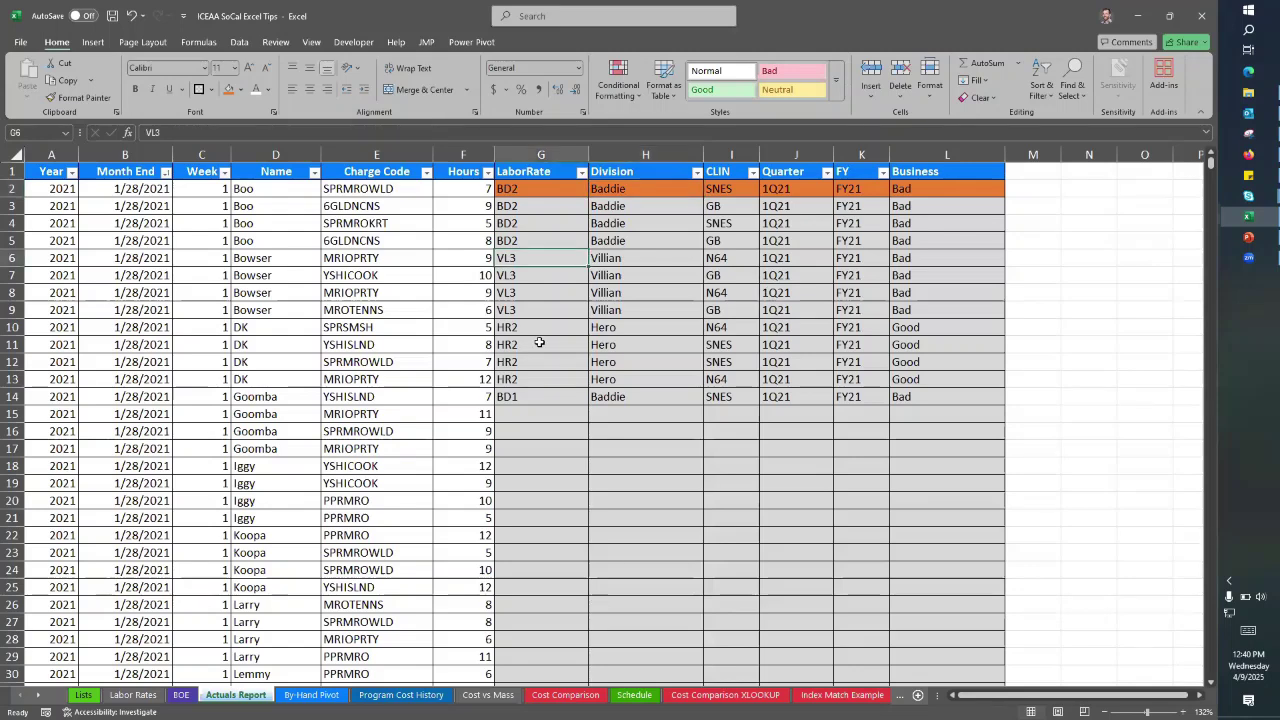
pyautogui.click(562, 196)
pyautogui.hotkey('ctrl', 'shift', 'Right')
pyautogui.hotkey('ctrl', 'c')
pyautogui.press('Left')
pyautogui.hotkey('ctrl', 'Down')
pyautogui.press('Right')
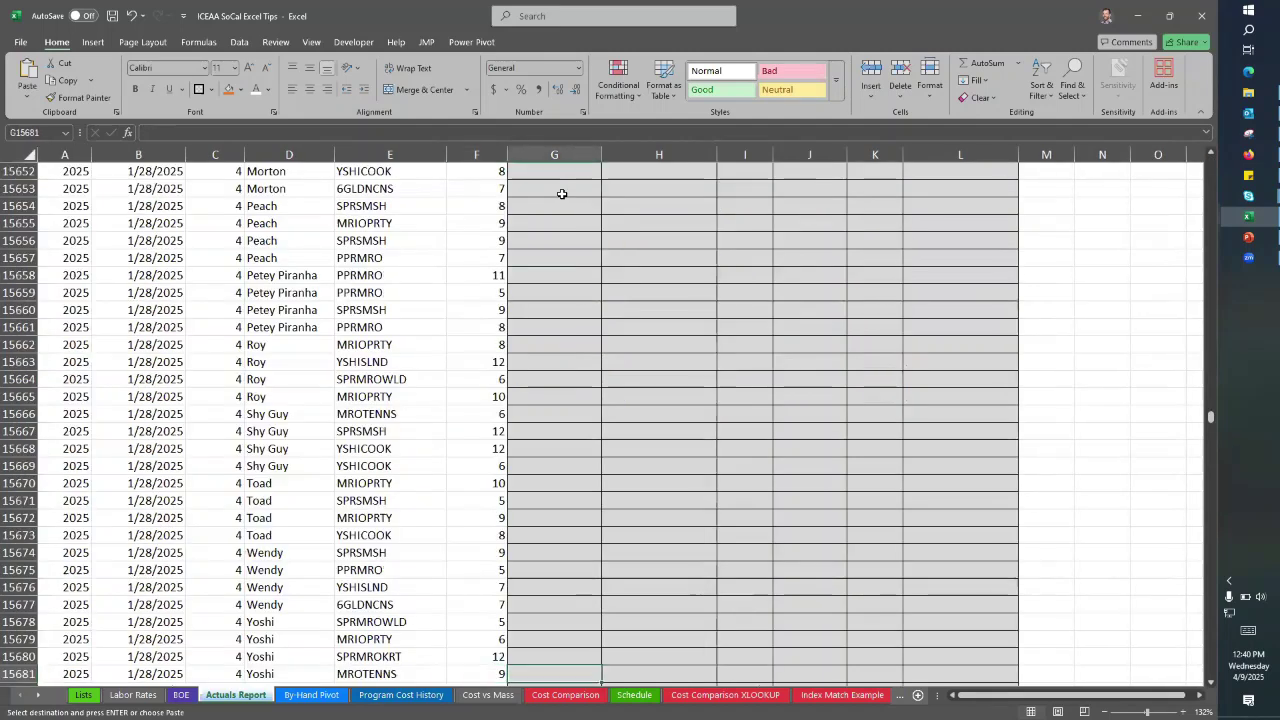
pyautogui.hotkey('ctrl', 'shift', 'Up')
pyautogui.hotkey('ctrl', 'shift', 'Up')
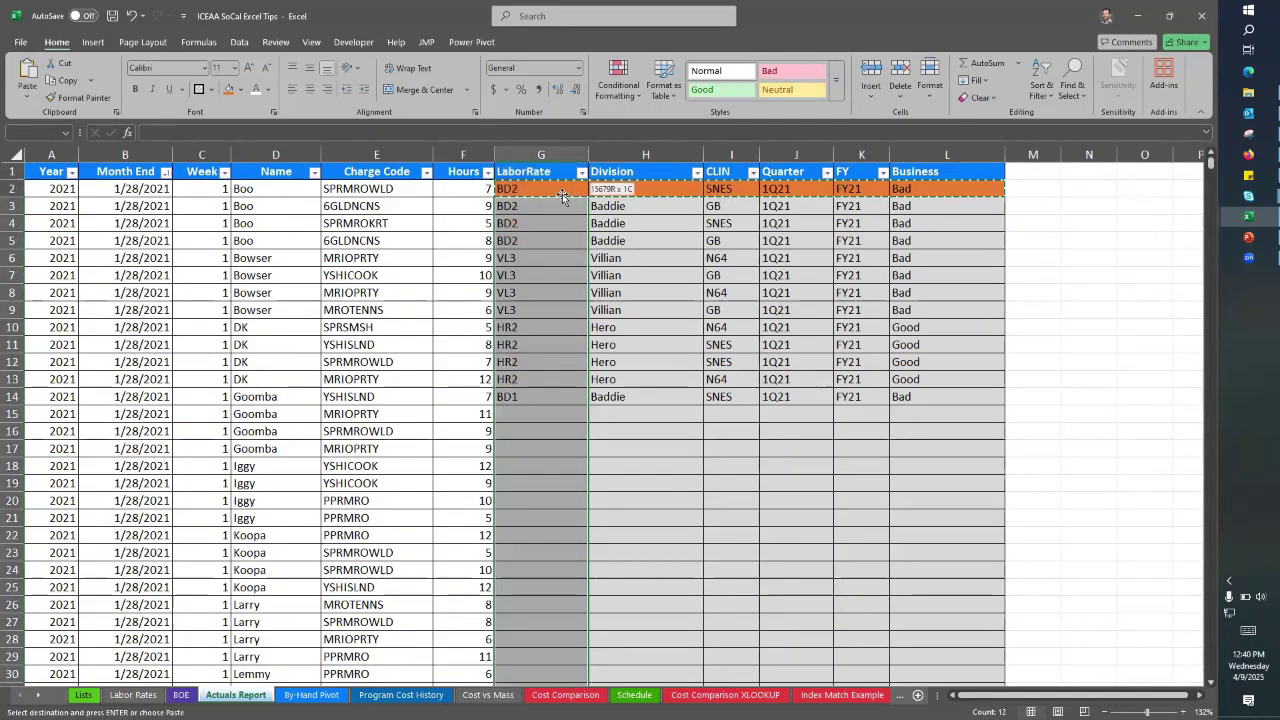
pyautogui.rightClick(549, 210)
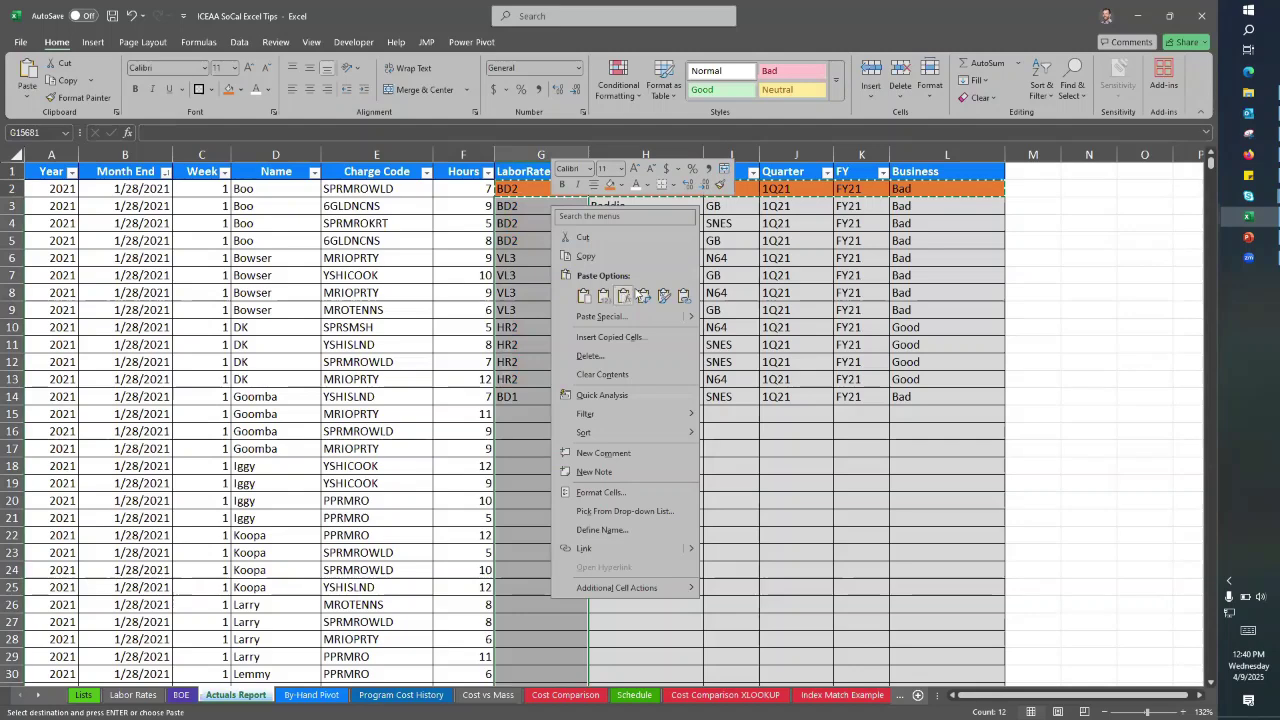
pyautogui.press('Escape')
pyautogui.click(705, 272)
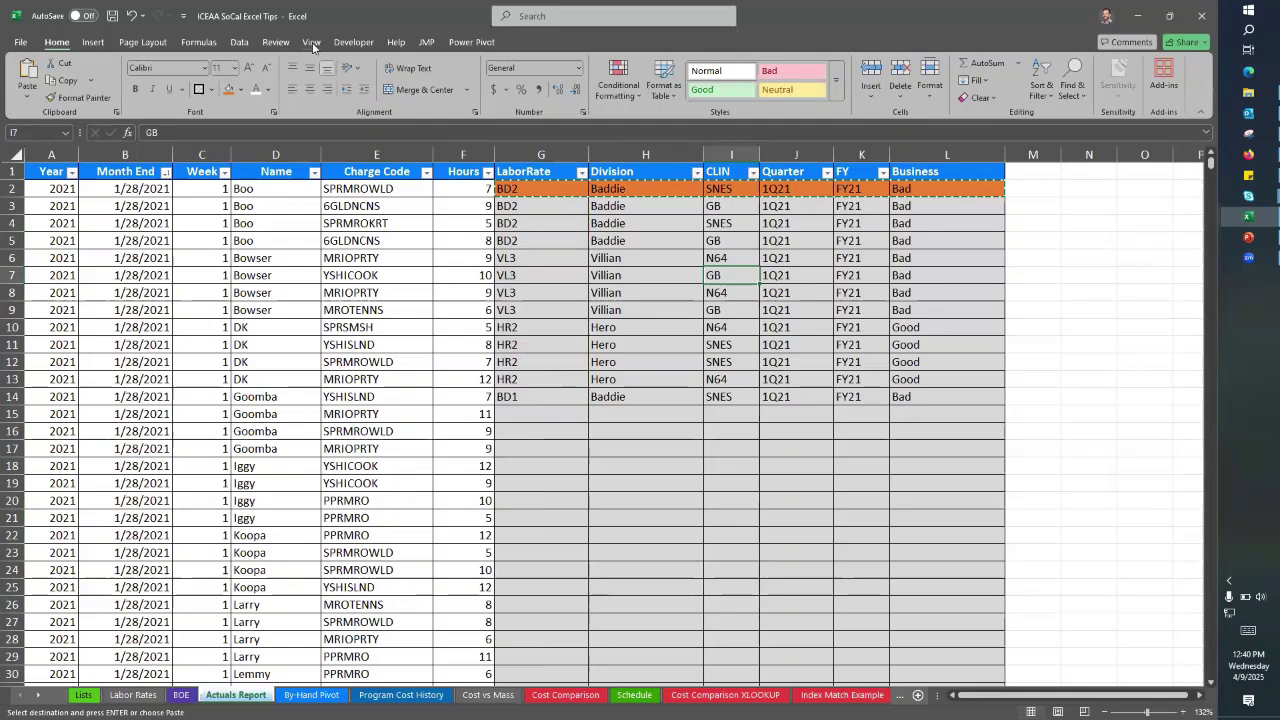
# Step: Open the VBA editor and display the CopyPasteFormulas macro in Module4
pyautogui.click(368, 41)
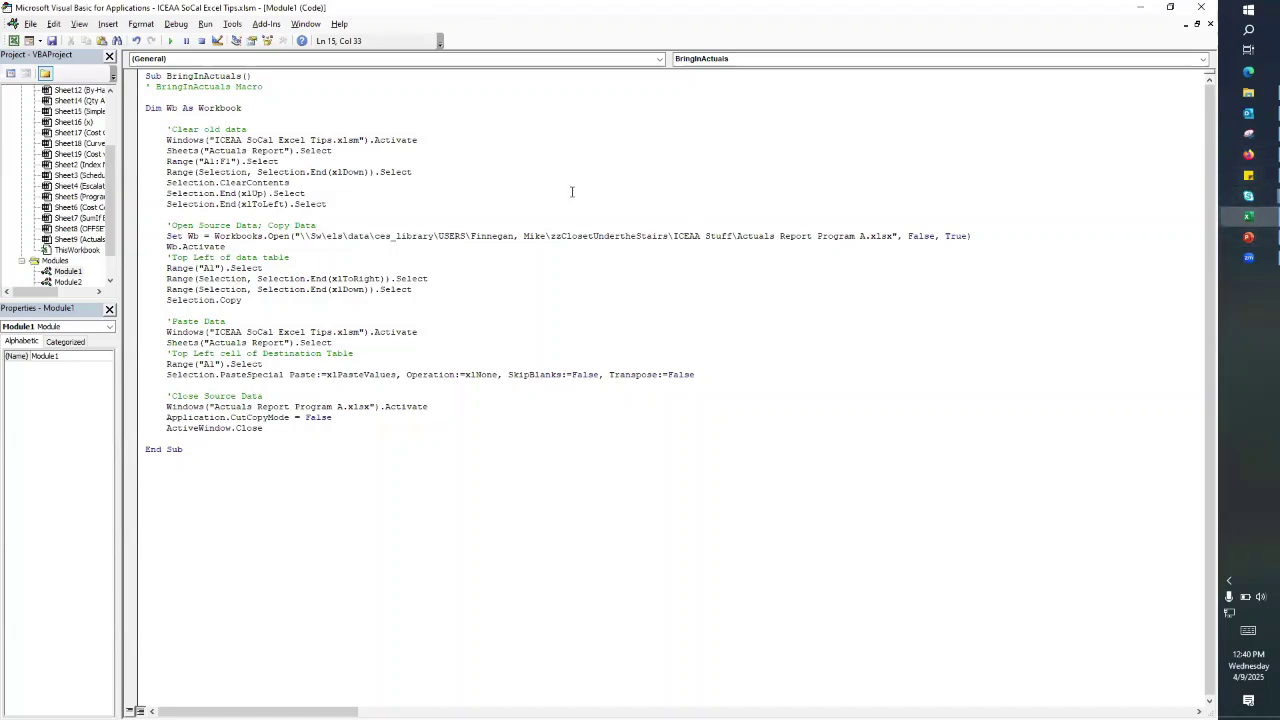
pyautogui.click(111, 272)
pyautogui.click(68, 272)
pyautogui.doubleClick(69, 272)
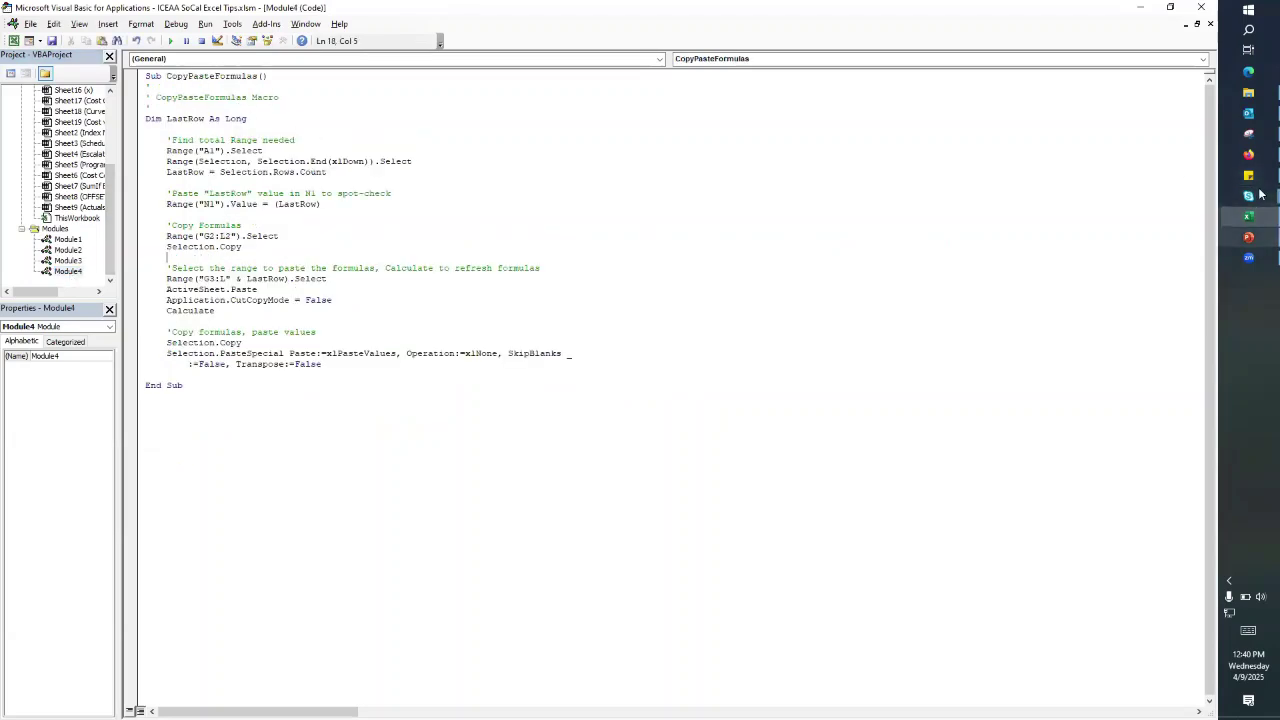
# Step: Switch to the PowerPoint deck and enlarge the CopyPasteFormulas code on slide 9, Macro for Copy/Paste Formulas
pyautogui.click(1248, 237)
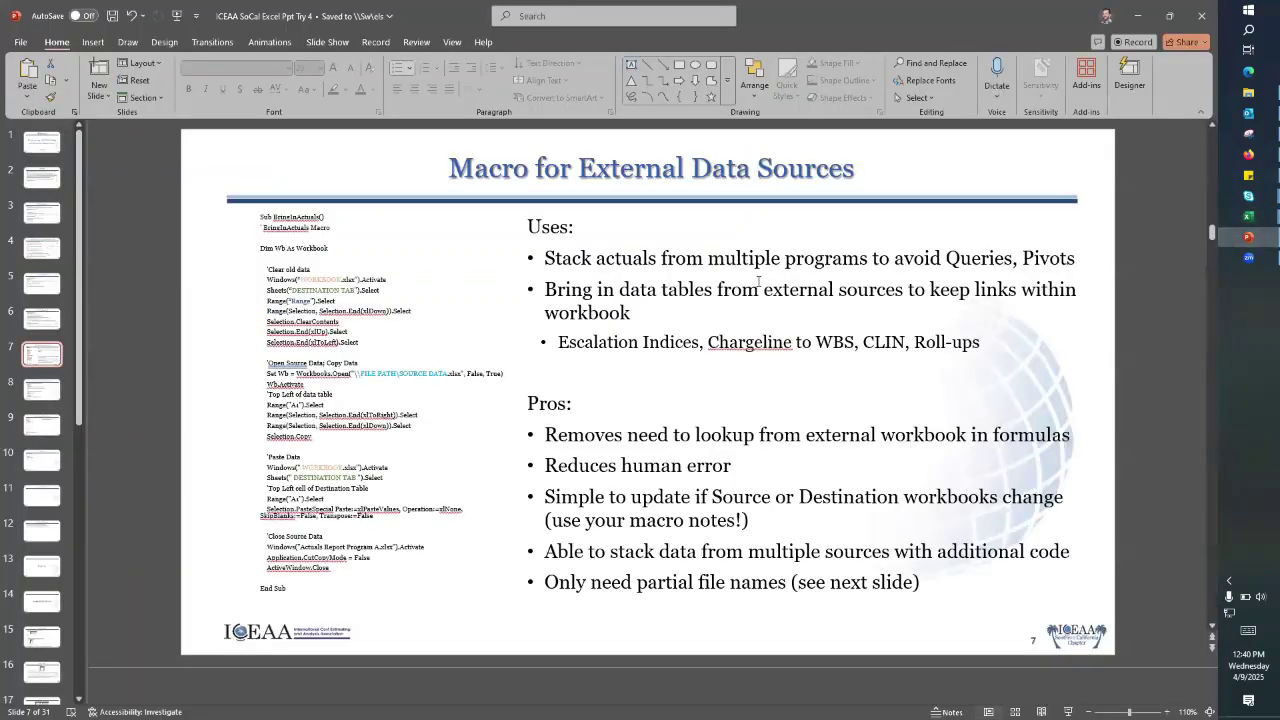
pyautogui.click(47, 428)
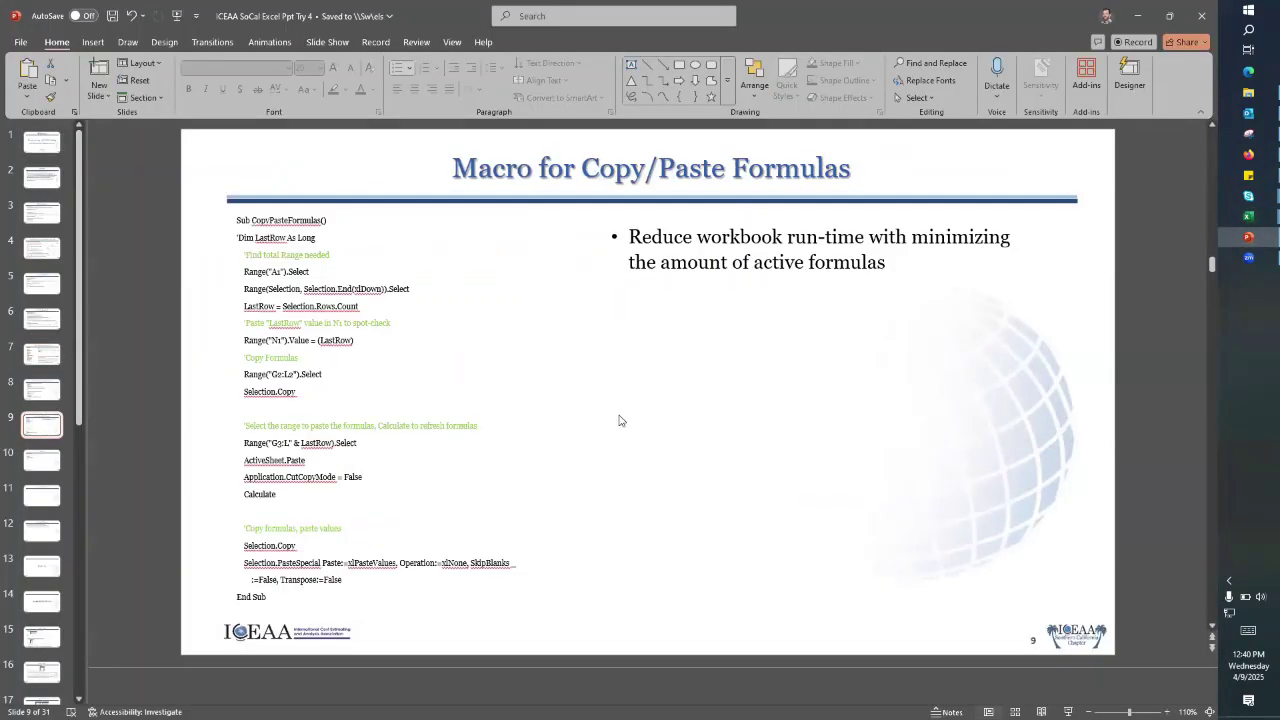
pyautogui.keyDown('ctrl'); pyautogui.scroll(9, 668, 391); pyautogui.keyUp('ctrl')
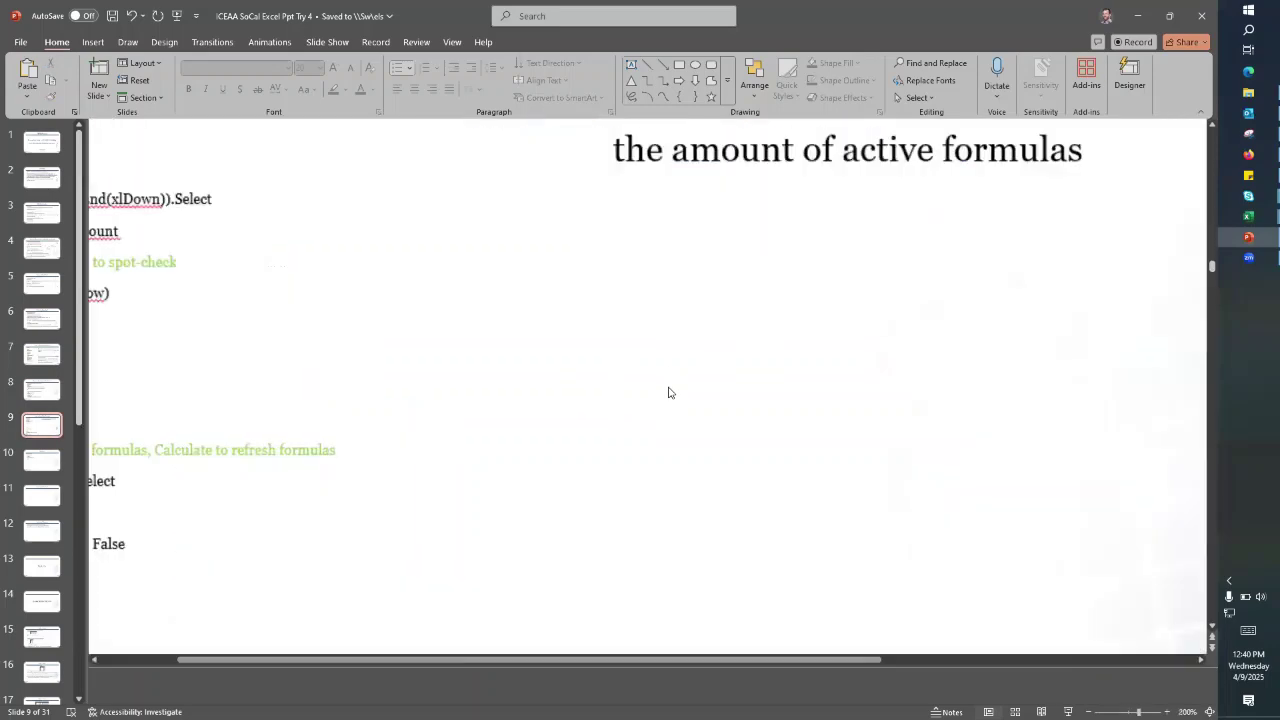
pyautogui.hscroll(-1, 669, 392)
pyautogui.scroll(2, 669, 392)
pyautogui.scroll(1, 669, 392)
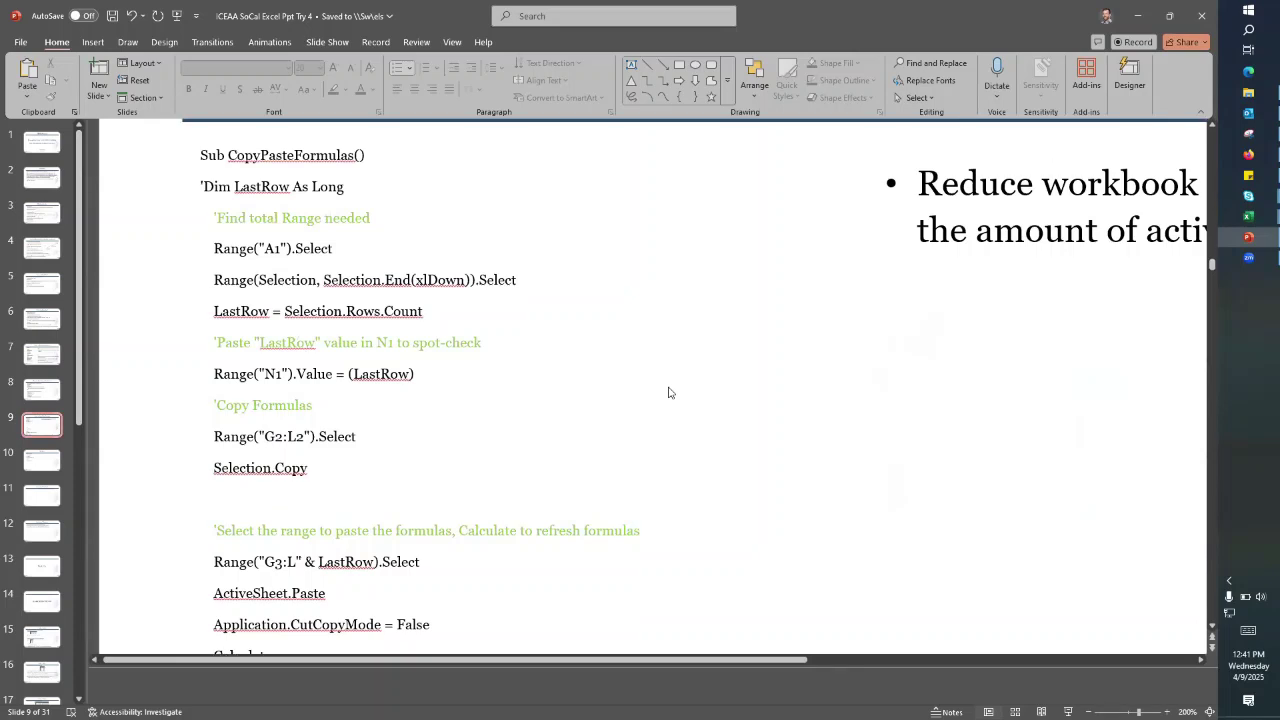
pyautogui.scroll(2, 669, 392)
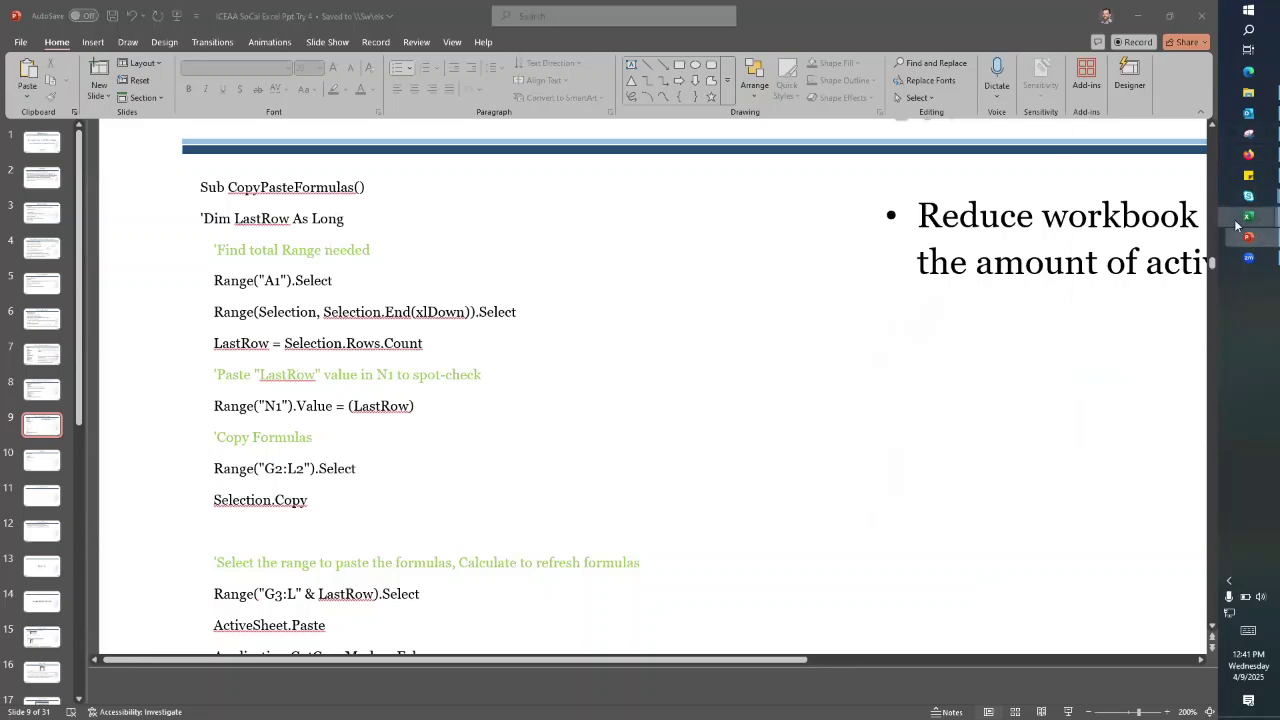
# Step: Switch back to the Excel workbook and trace the LaborRate column down to the sheet's end and back to its header
pyautogui.moveTo(1252, 218)
pyautogui.click(1183, 194)
pyautogui.click(525, 314)
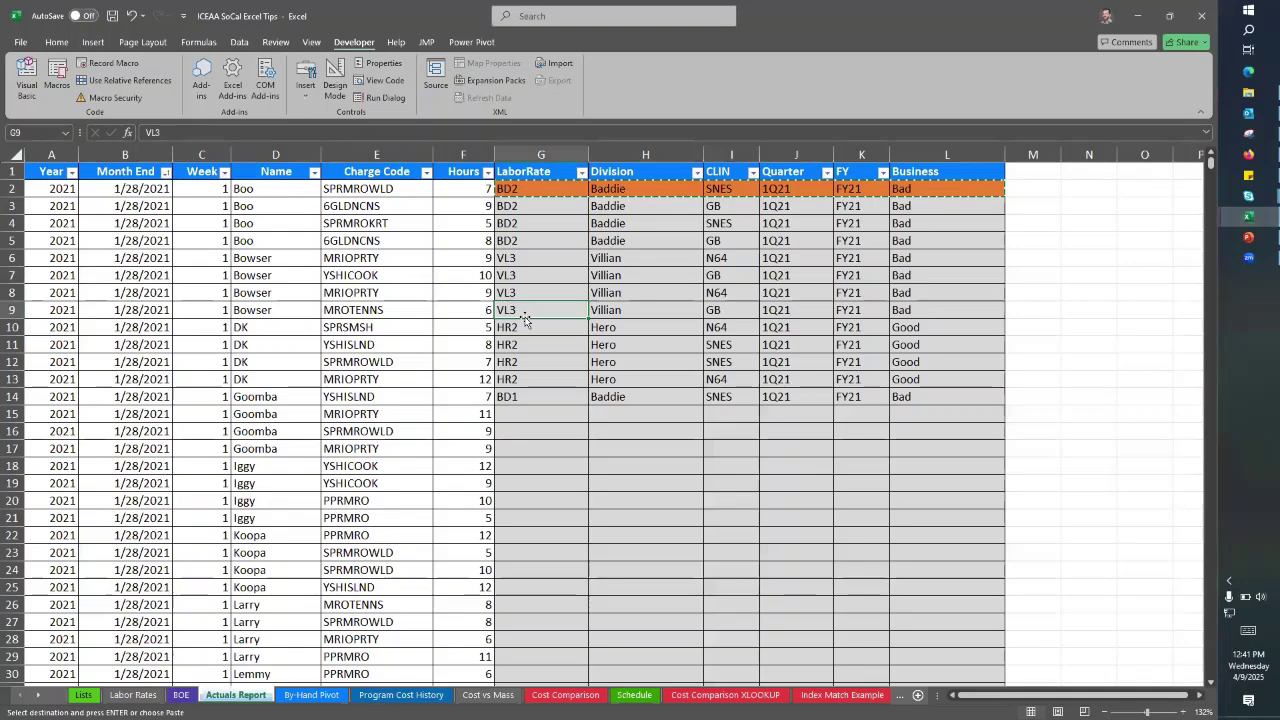
pyautogui.press('Up')
pyautogui.press('Up')
pyautogui.press('Up')
pyautogui.press('Up')
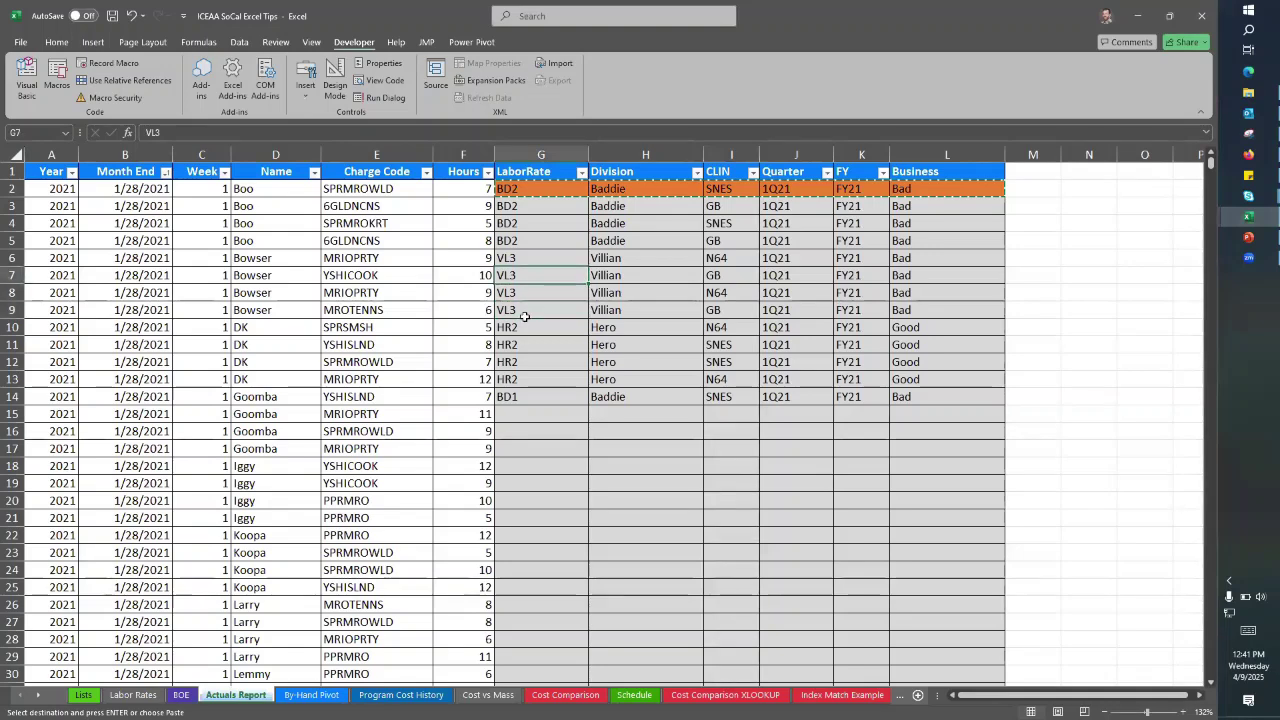
pyautogui.hotkey('ctrl', 'Down')
pyautogui.hotkey('ctrl', 'Down')
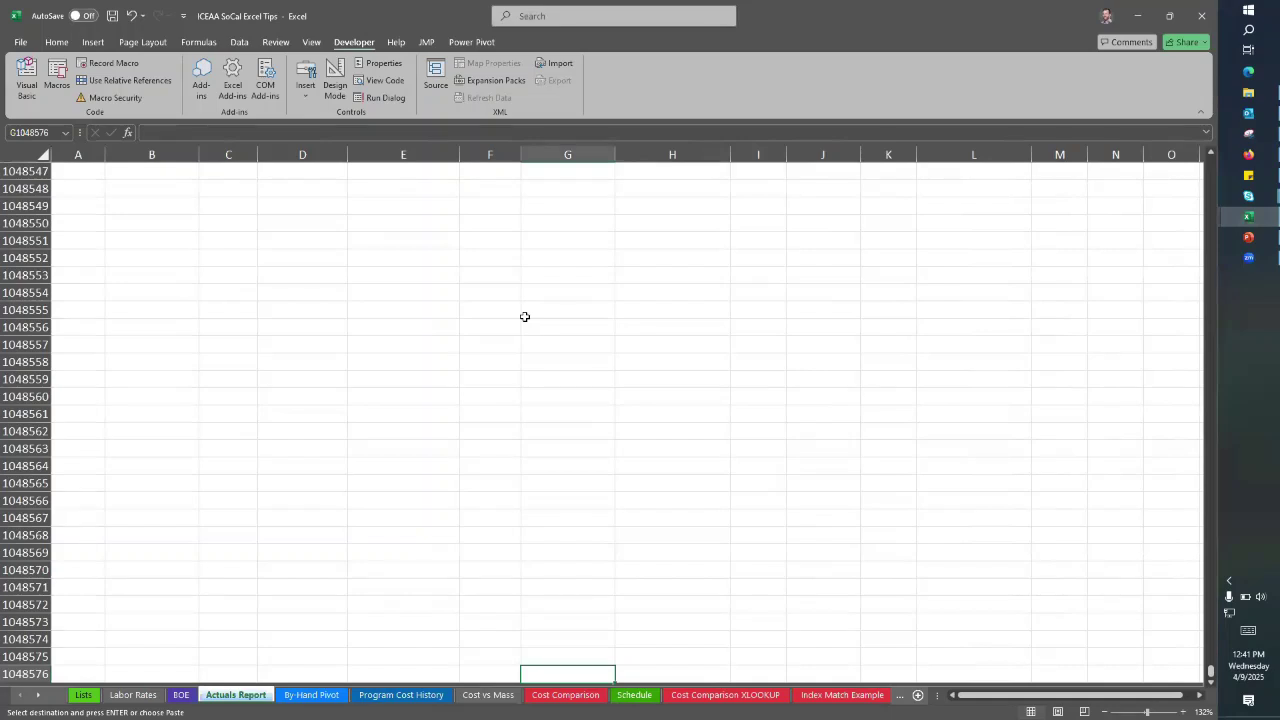
pyautogui.hotkey('ctrl', 'Up')
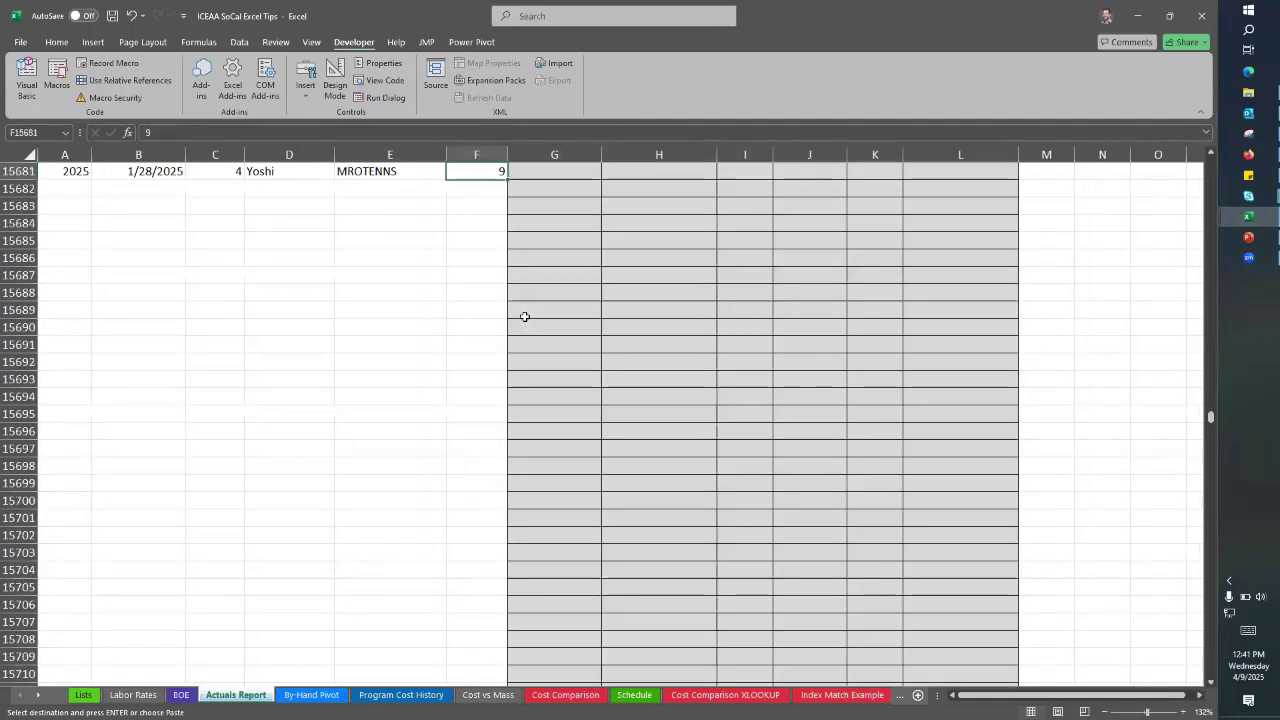
pyautogui.hotkey('ctrl', 'Up')
pyautogui.hotkey('ctrl', 'Up')
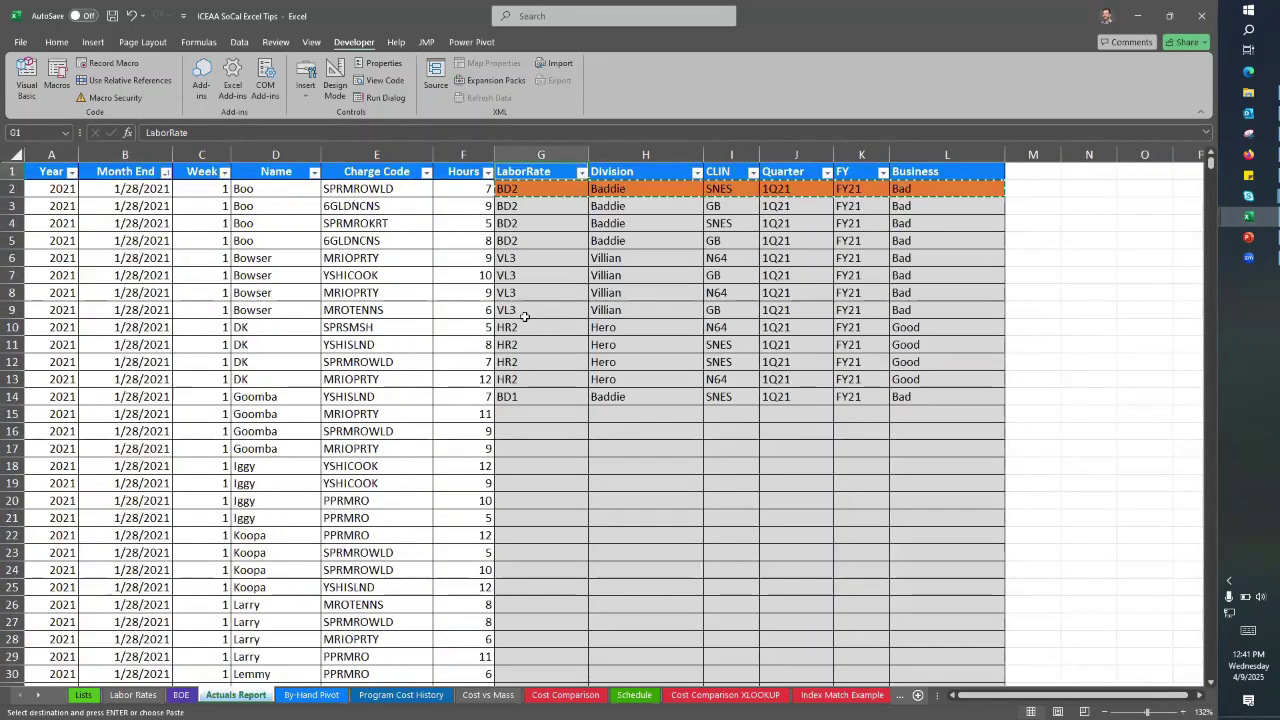
# Step: Select the Hours column from its header to the last data row, then inspect that row and return to the headers
pyautogui.press('Left')
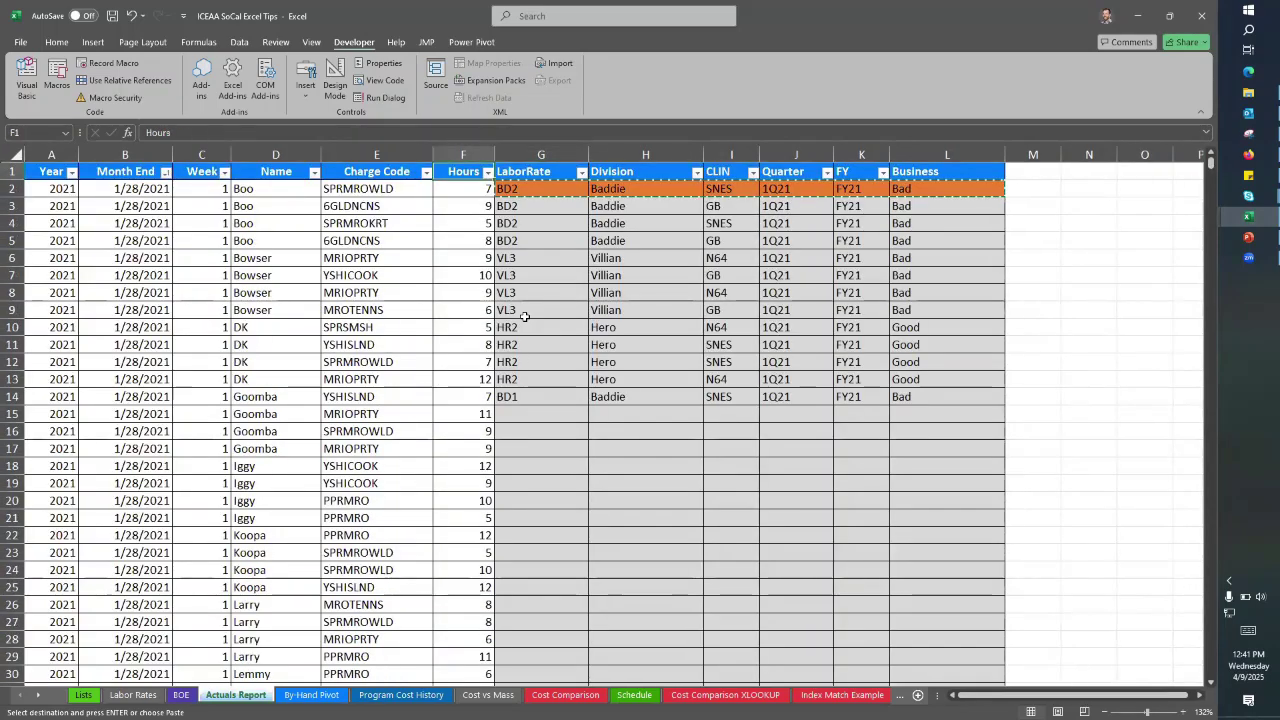
pyautogui.hotkey('ctrl', 'shift', 'Down')
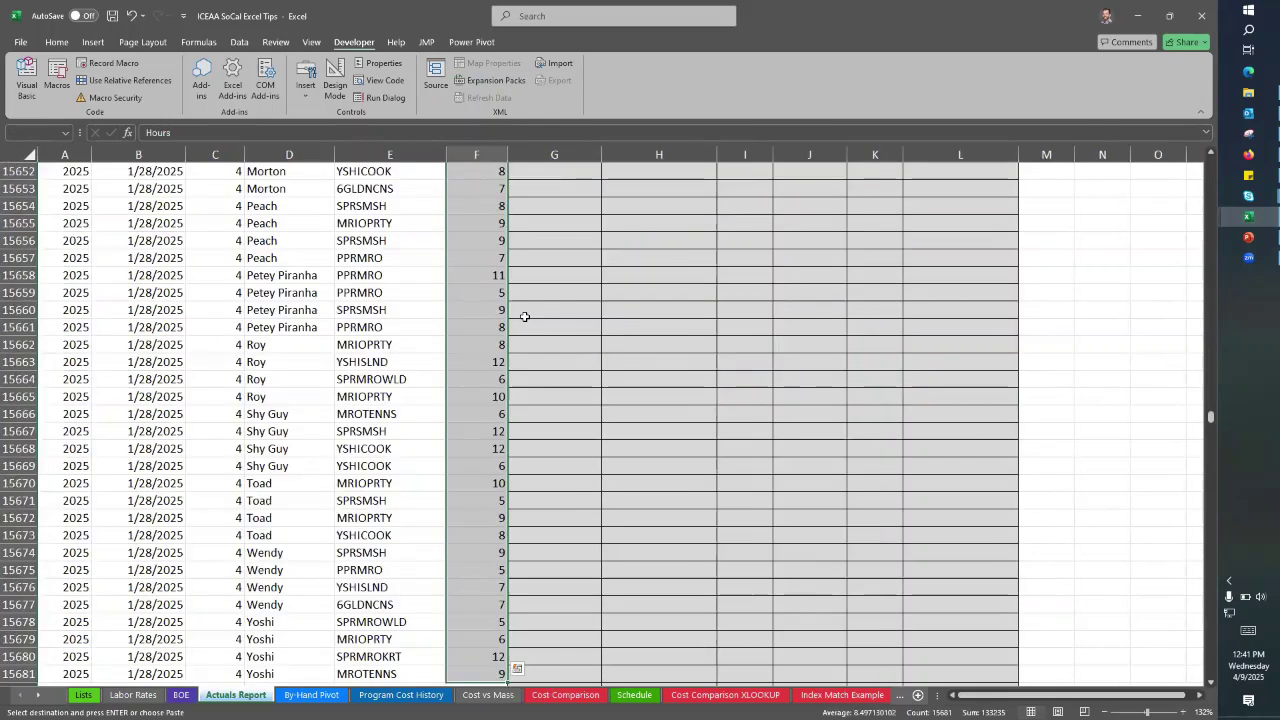
pyautogui.hotkey('ctrl', 'Down')
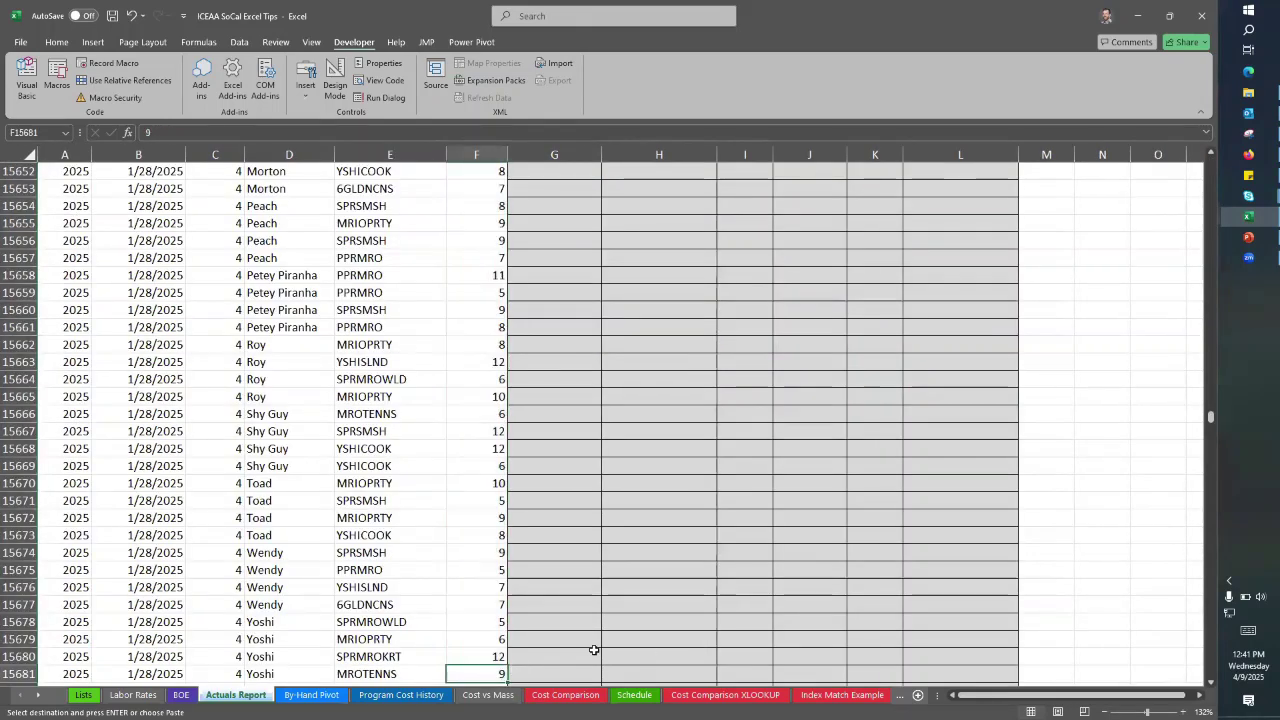
pyautogui.click(12, 673)
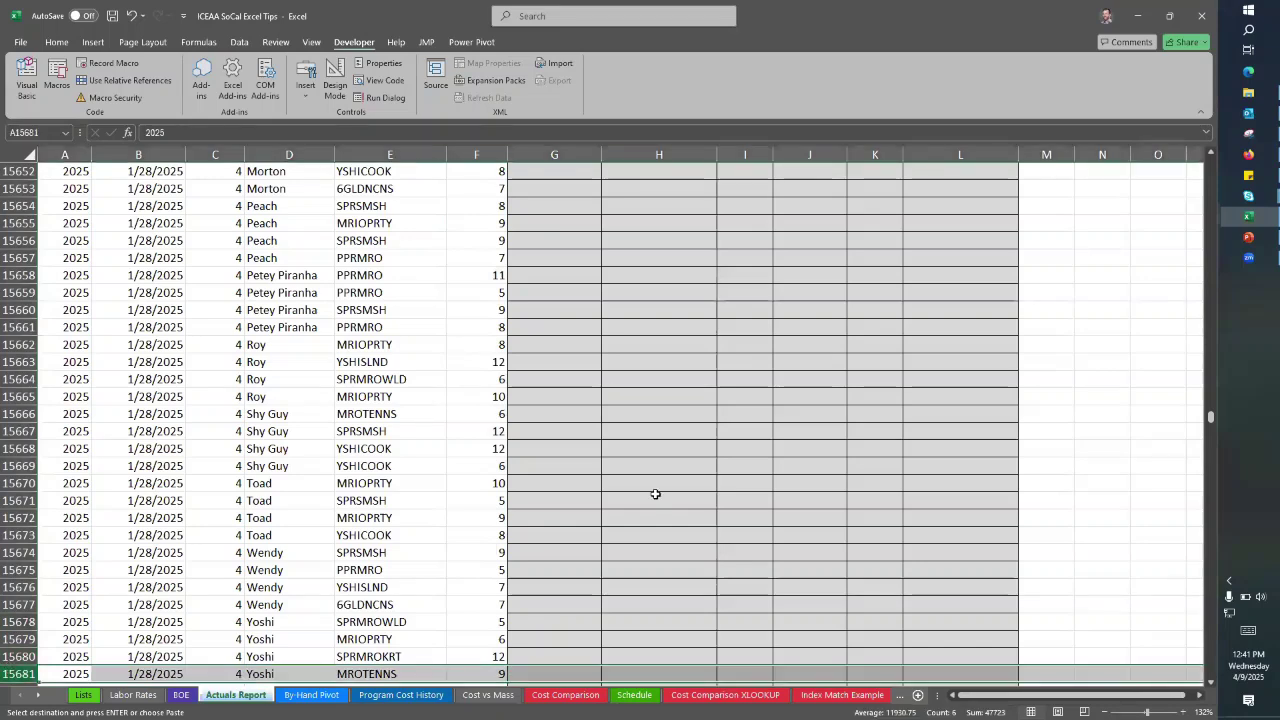
pyautogui.click(773, 384)
pyautogui.hotkey('ctrl', 'Up')
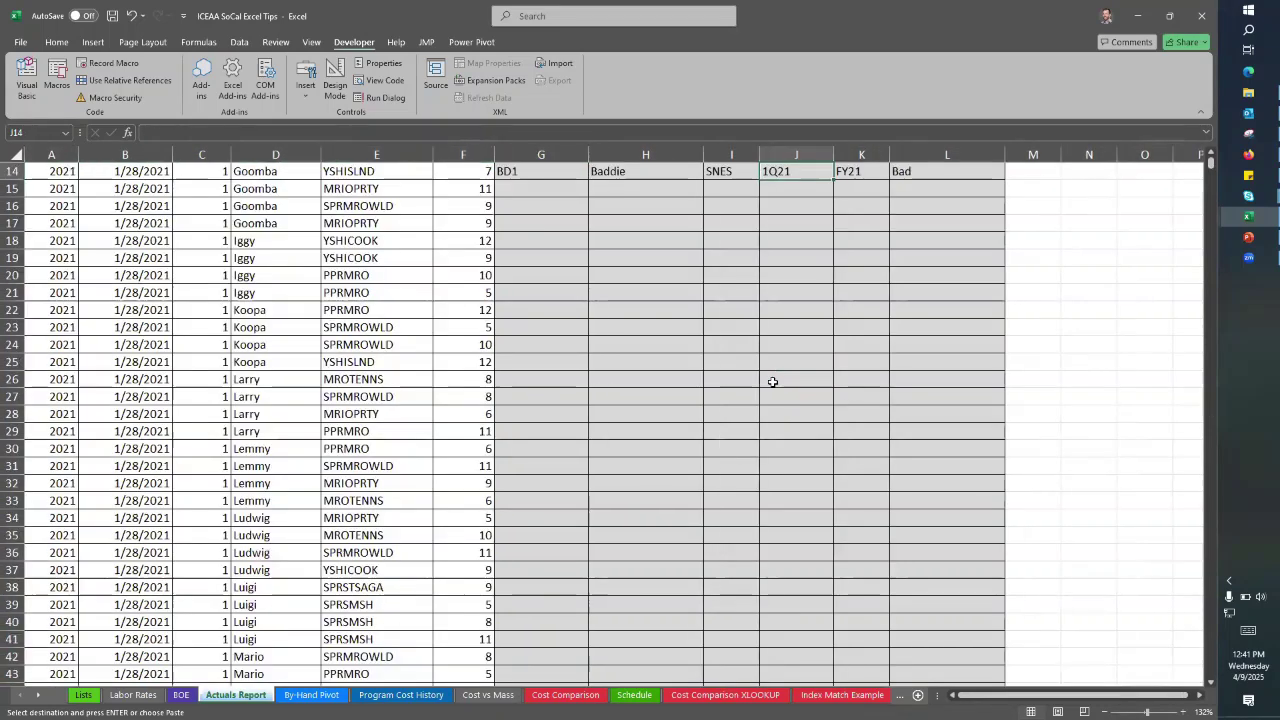
pyautogui.hotkey('ctrl', 'Up')
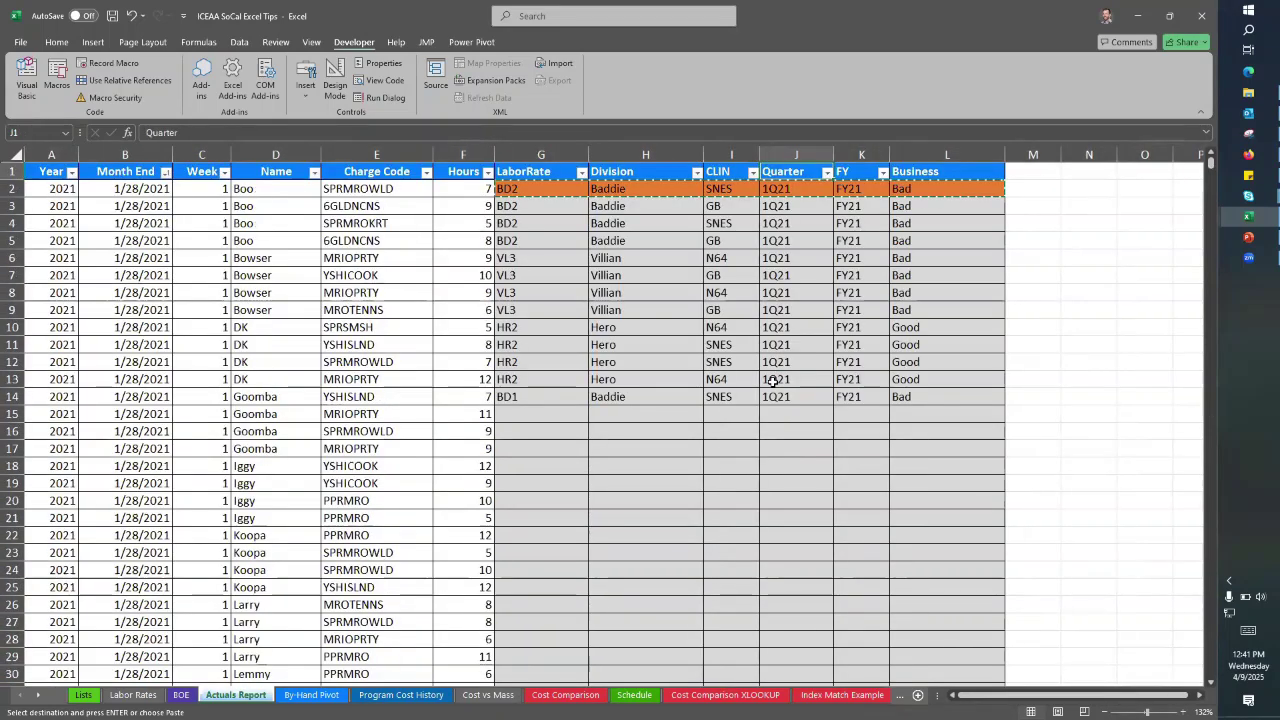
# Step: Switch to the PowerPoint slide and review the macro lines that find LastRow, write it to N1 and copy G2:L2
pyautogui.click(1248, 237)
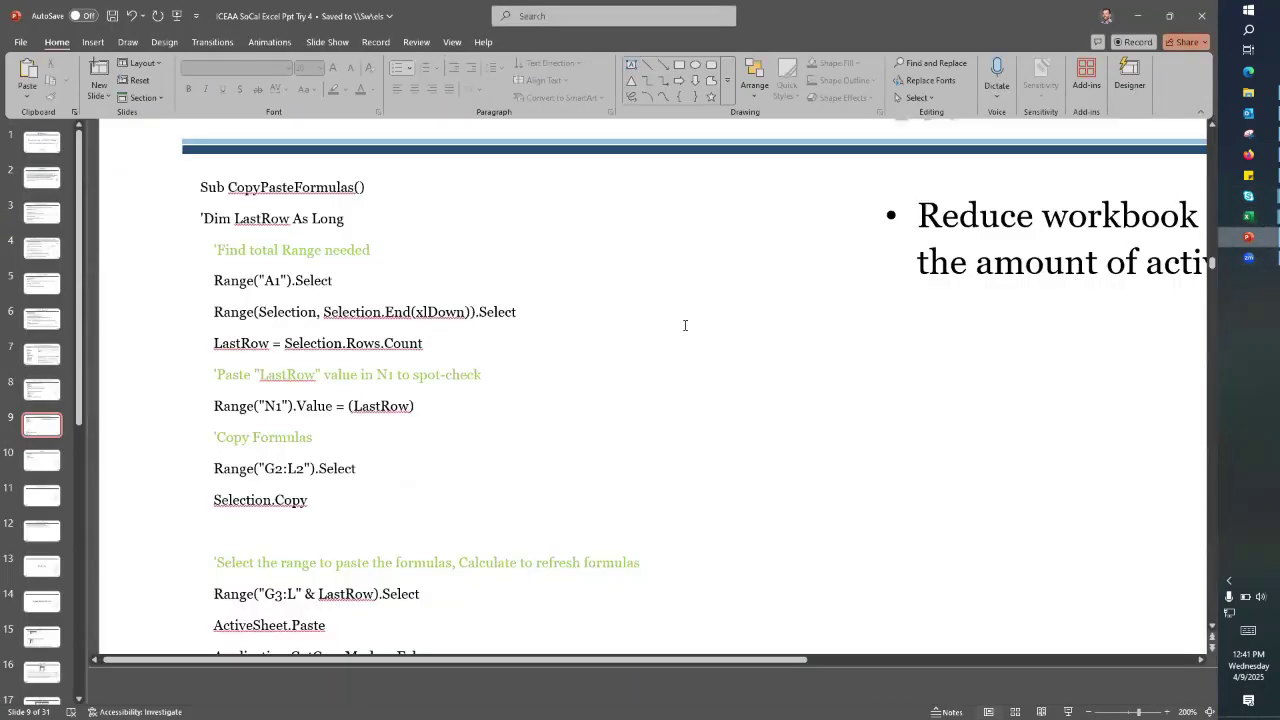
pyautogui.click(222, 282)
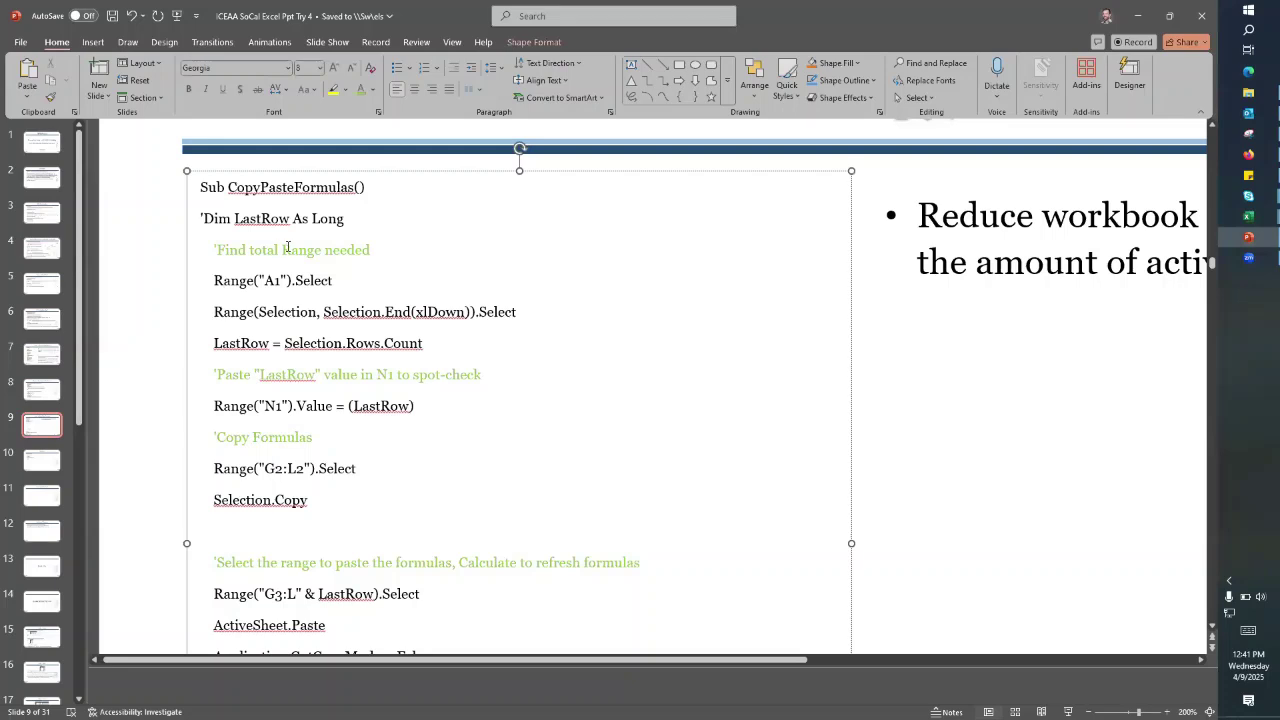
pyautogui.moveTo(227, 372); pyautogui.dragTo(428, 406)
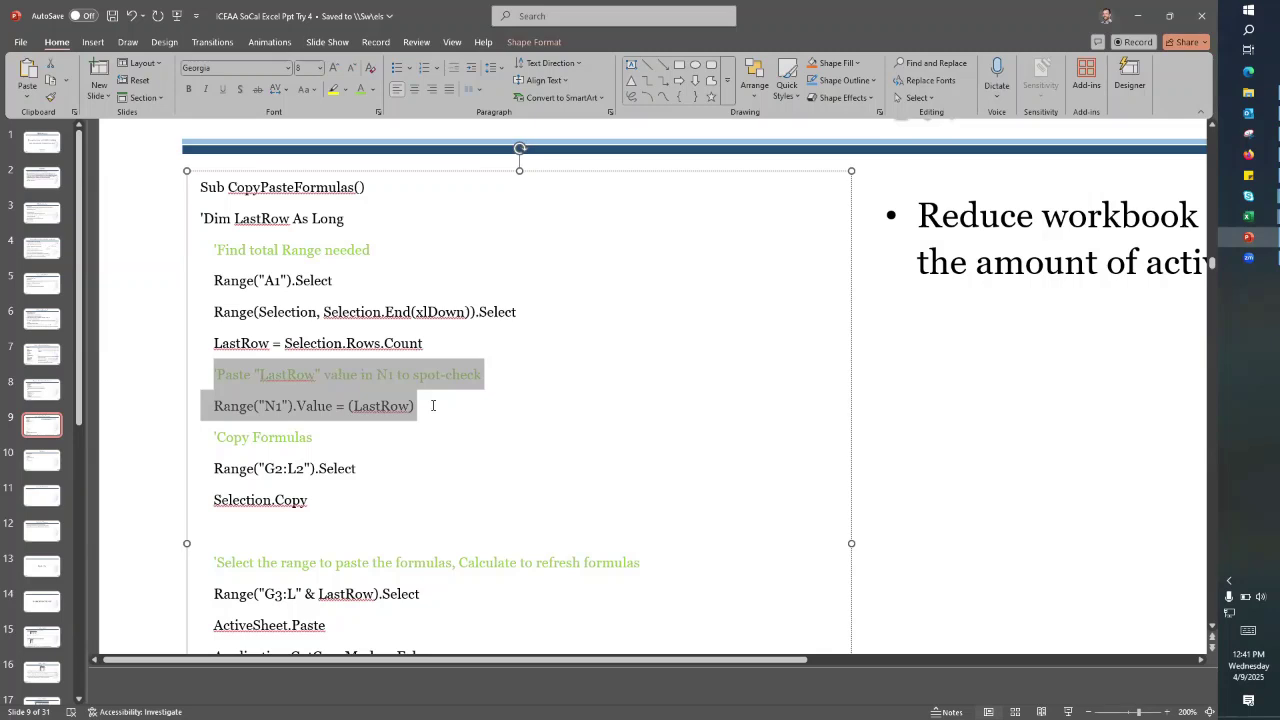
pyautogui.click(254, 406)
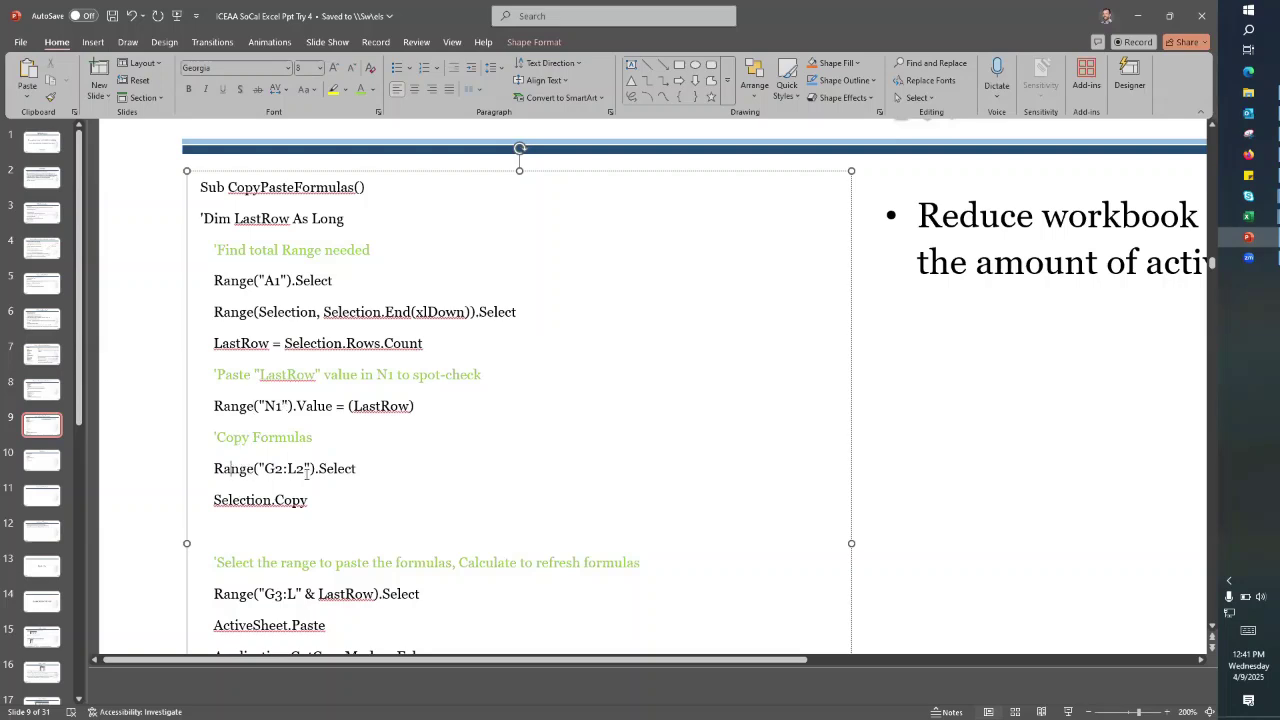
pyautogui.tripleClick(306, 470)
pyautogui.click(344, 522)
# Step: Review the macro lines that paste the formulas from G3 down to LastRow and convert them with PasteSpecial xlPasteValues
pyautogui.scroll(-2, 345, 520)
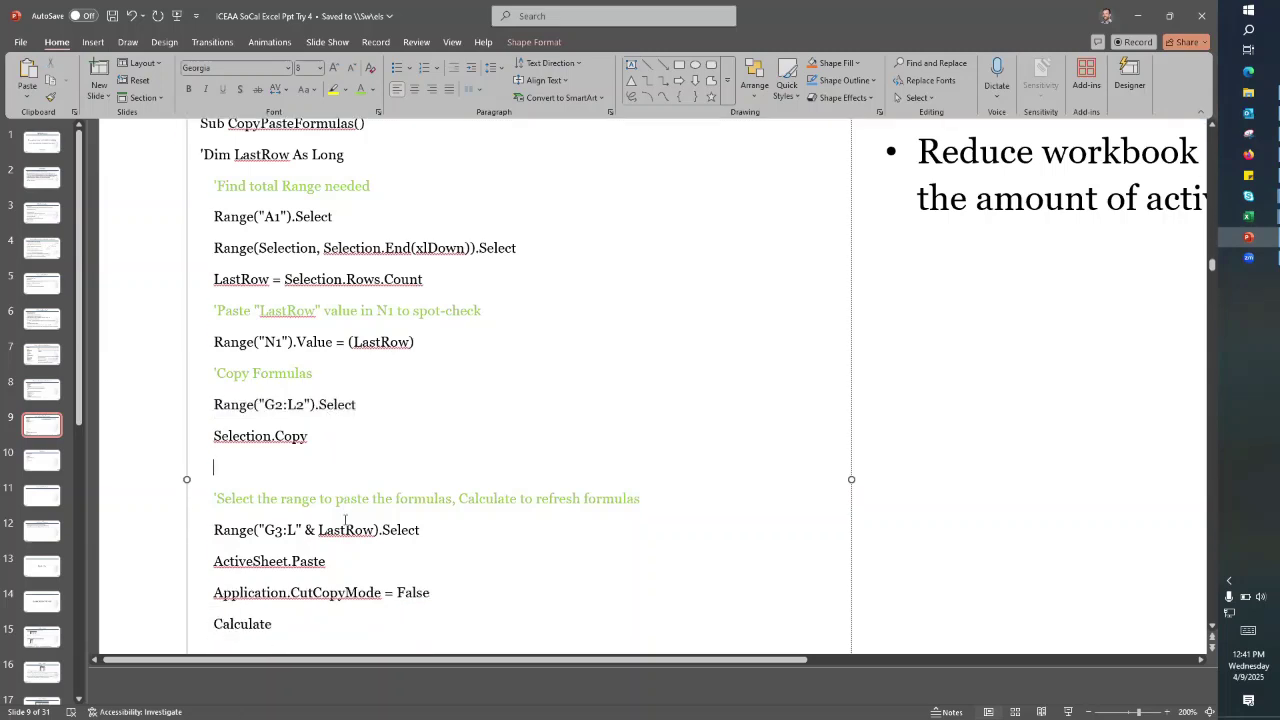
pyautogui.scroll(-3, 345, 521)
pyautogui.scroll(-1, 345, 520)
pyautogui.moveTo(214, 322); pyautogui.dragTo(383, 322)
pyautogui.click(379, 330)
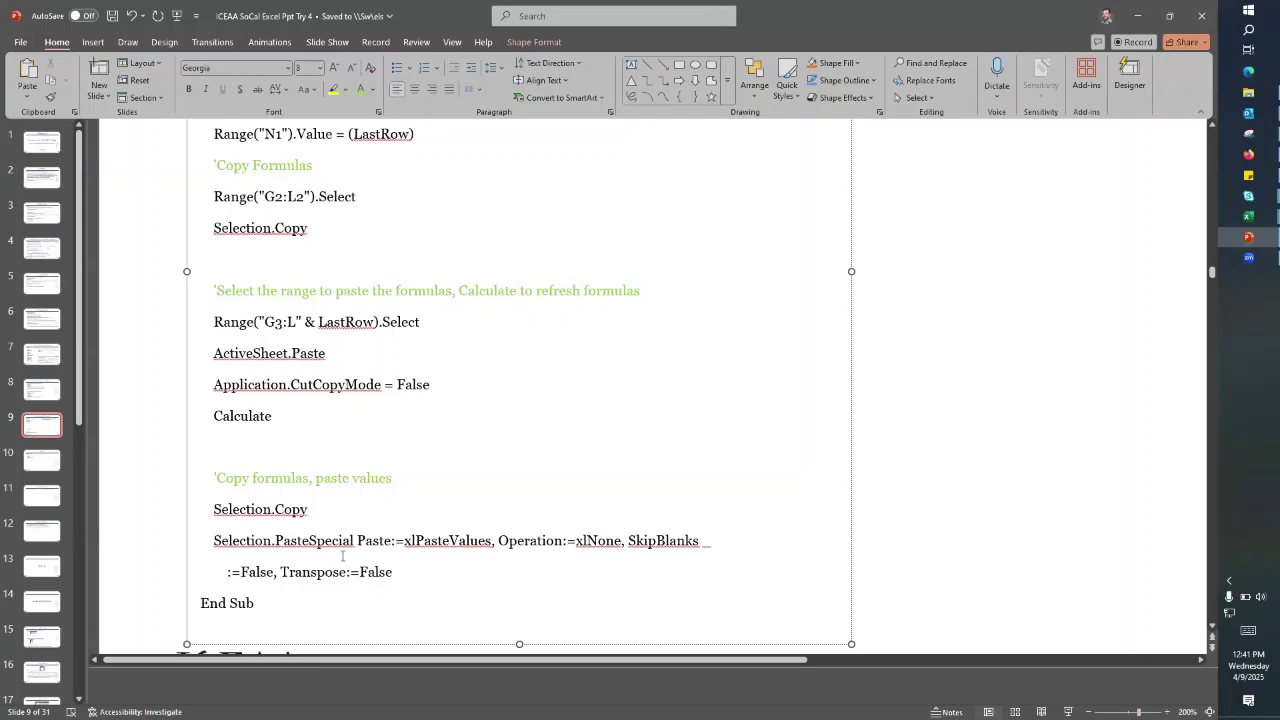
pyautogui.moveTo(384, 540); pyautogui.dragTo(276, 541)
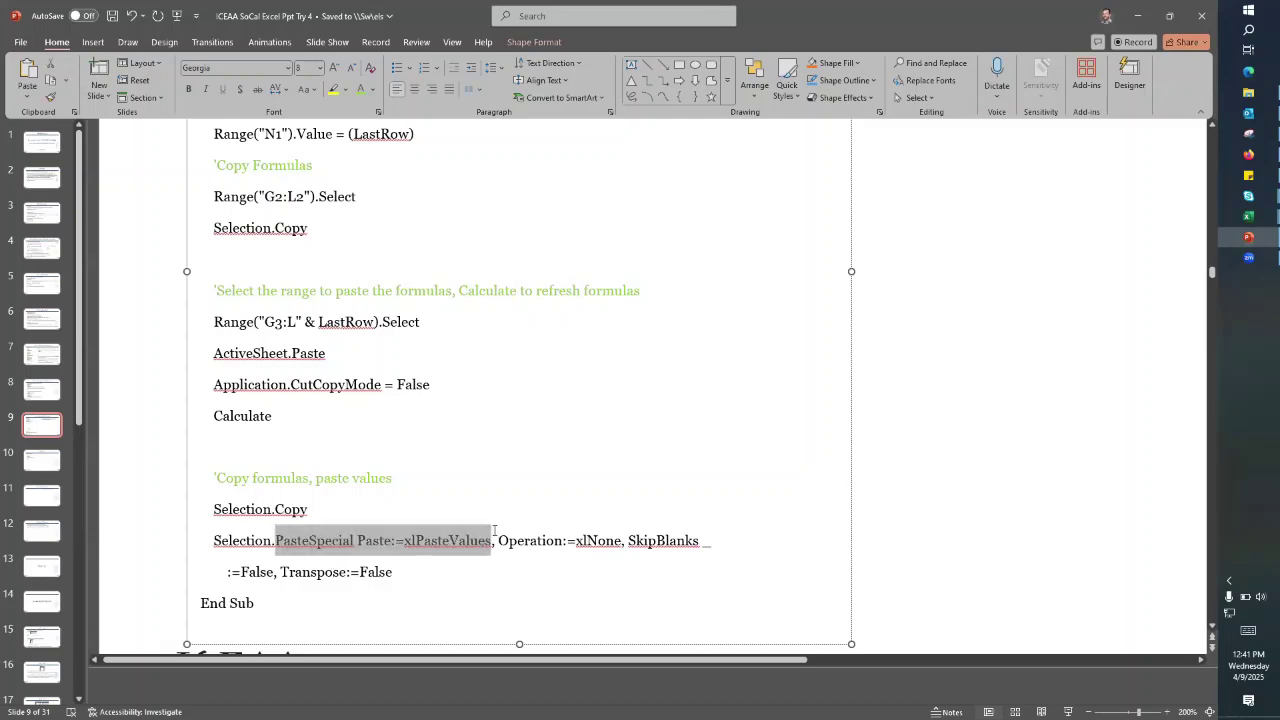
# Step: Return to the Excel workbook and compare the row 2 LaborRate formula with the LaborRate and Division cells beneath it
pyautogui.click(1137, 15)
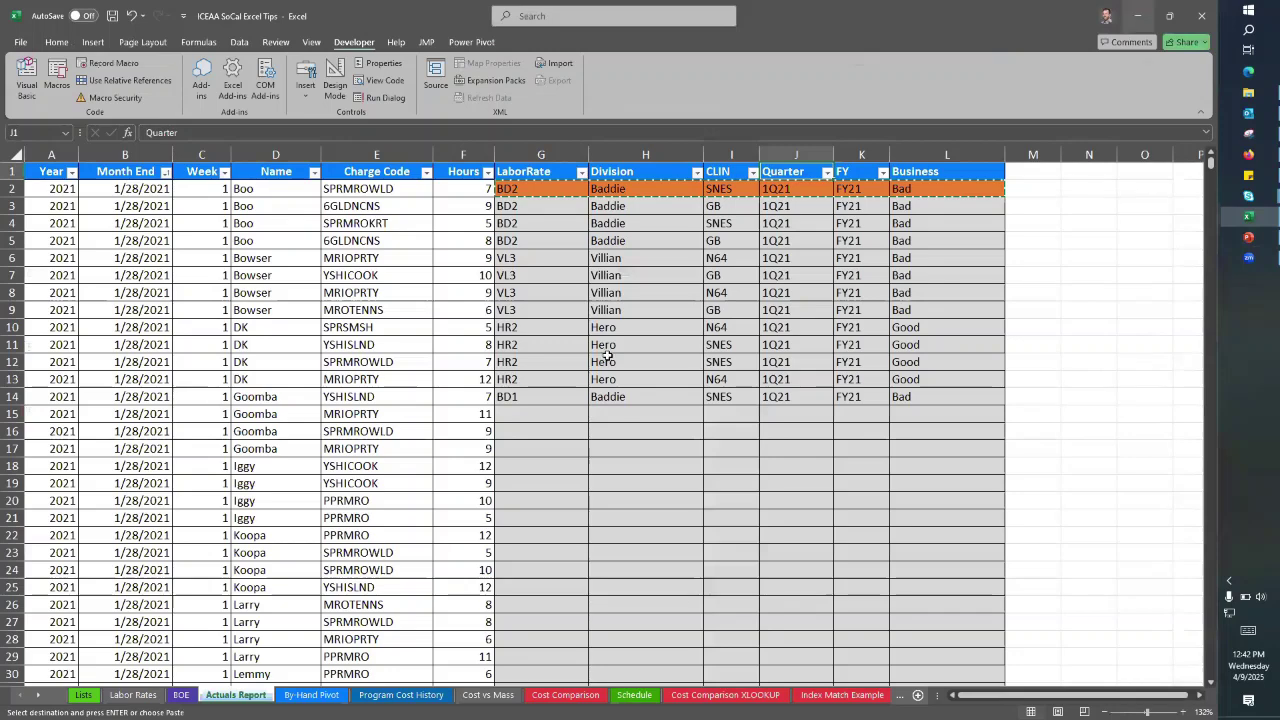
pyautogui.click(561, 191)
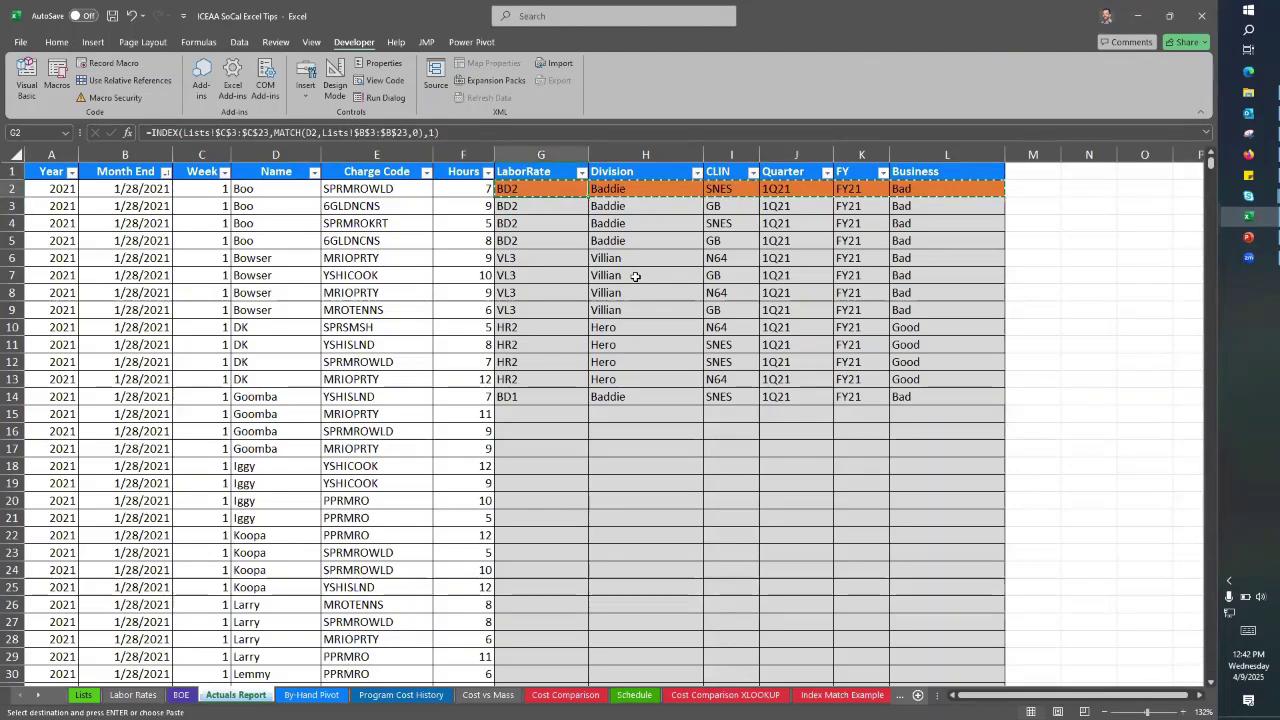
pyautogui.press('Right')
pyautogui.press('Down')
pyautogui.press('Down')
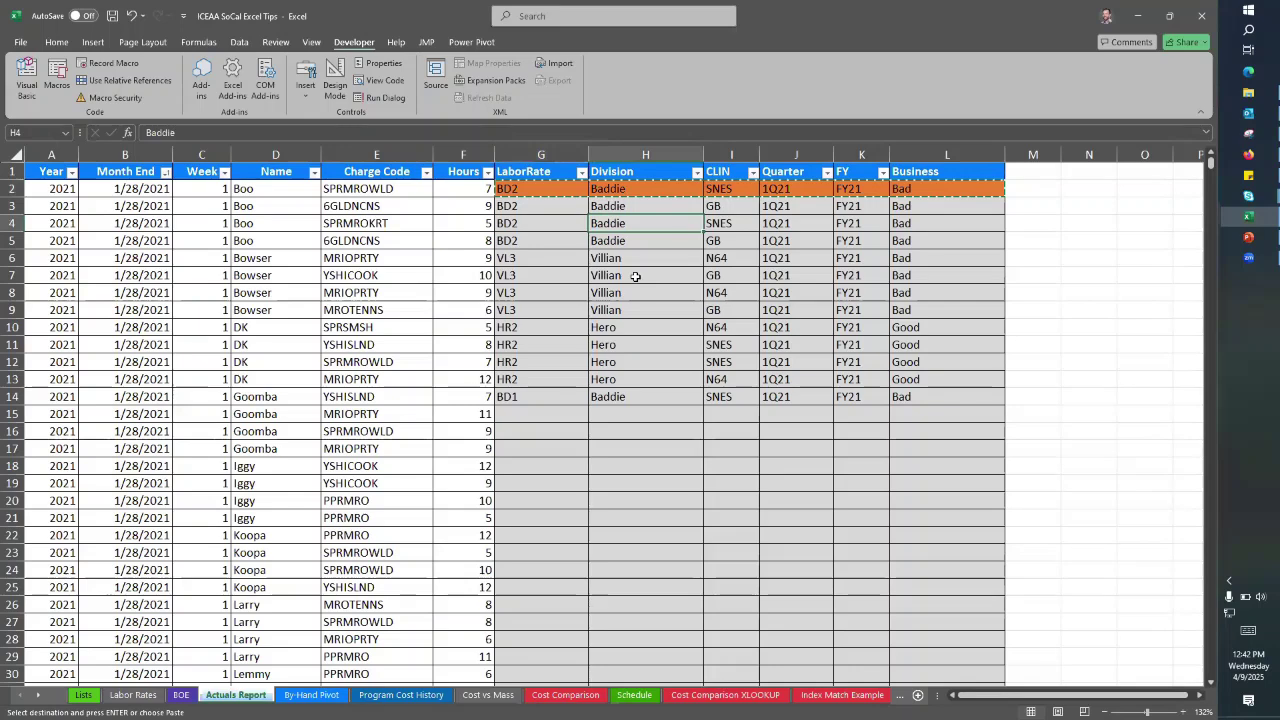
pyautogui.press('Left')
pyautogui.press('Down')
pyautogui.press('Down')
pyautogui.press('Down')
pyautogui.press('Down')
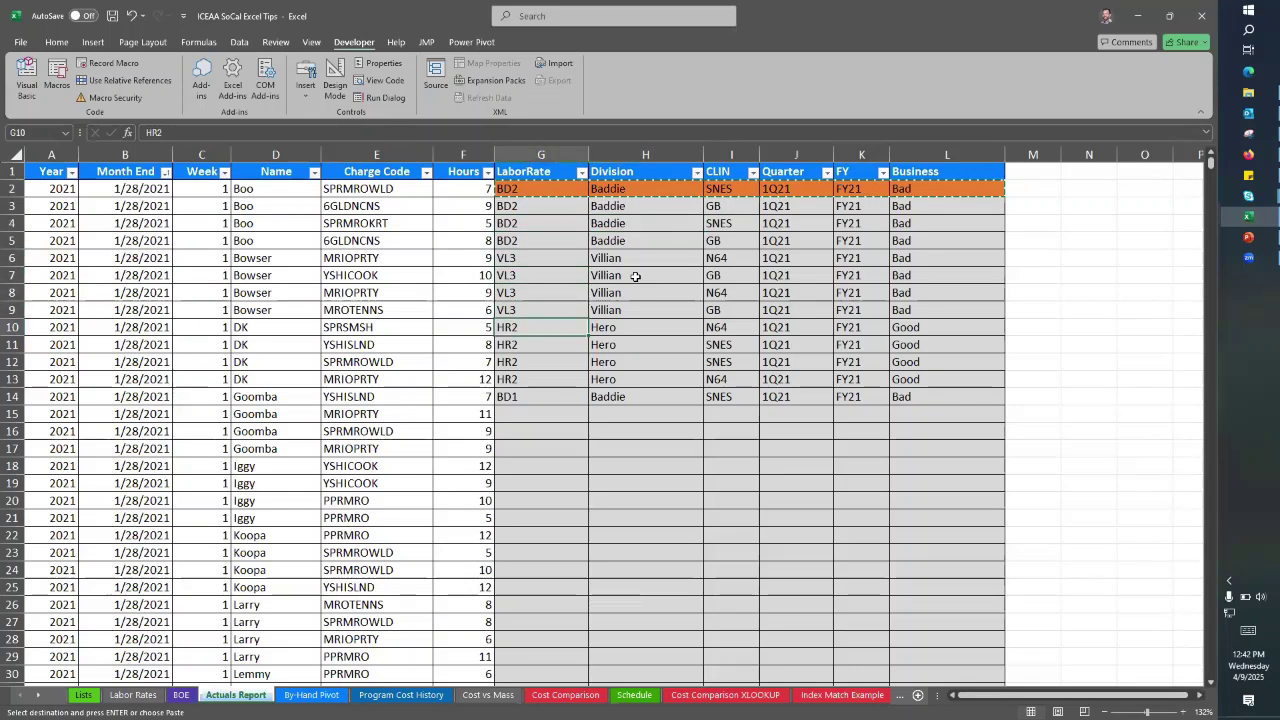
pyautogui.press('Up')
pyautogui.press('Up')
pyautogui.press('Up')
pyautogui.press('Up')
pyautogui.press('Up')
pyautogui.press('Up')
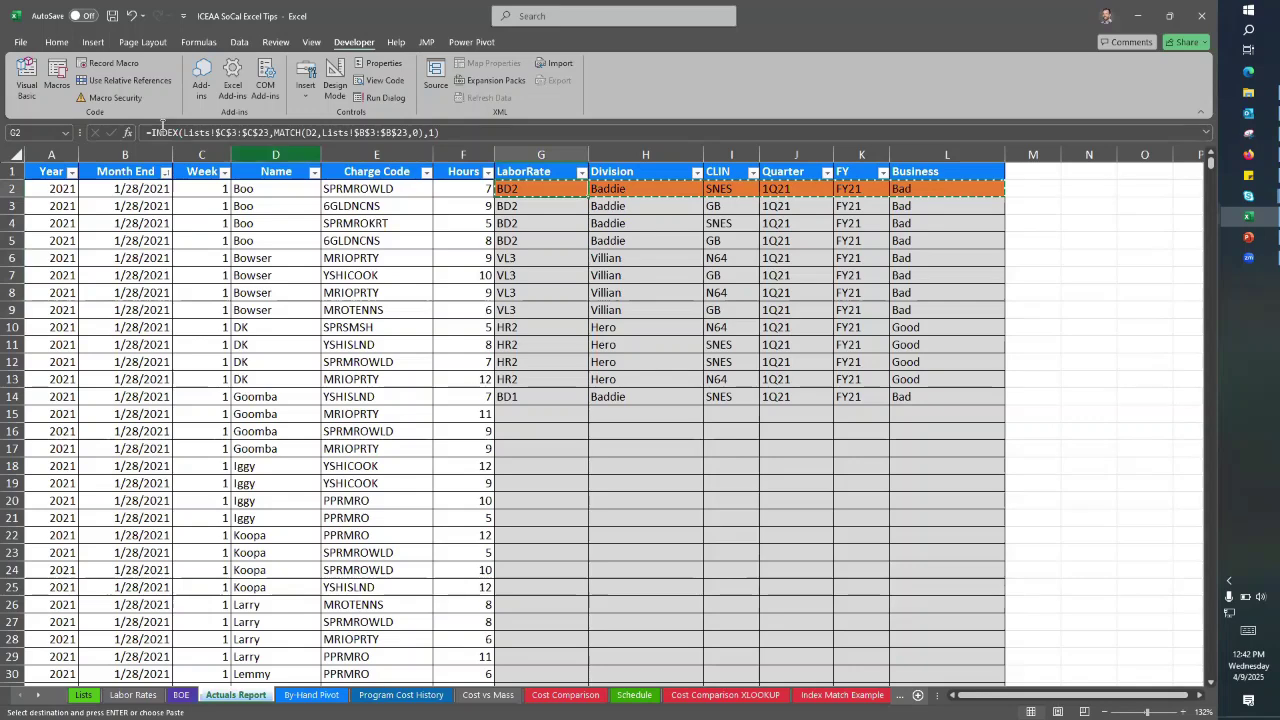
# Step: Run the CopyPasteFormulas macro on the Actuals Report and check the filled LaborRate column down to its last data row
pyautogui.click(58, 74)
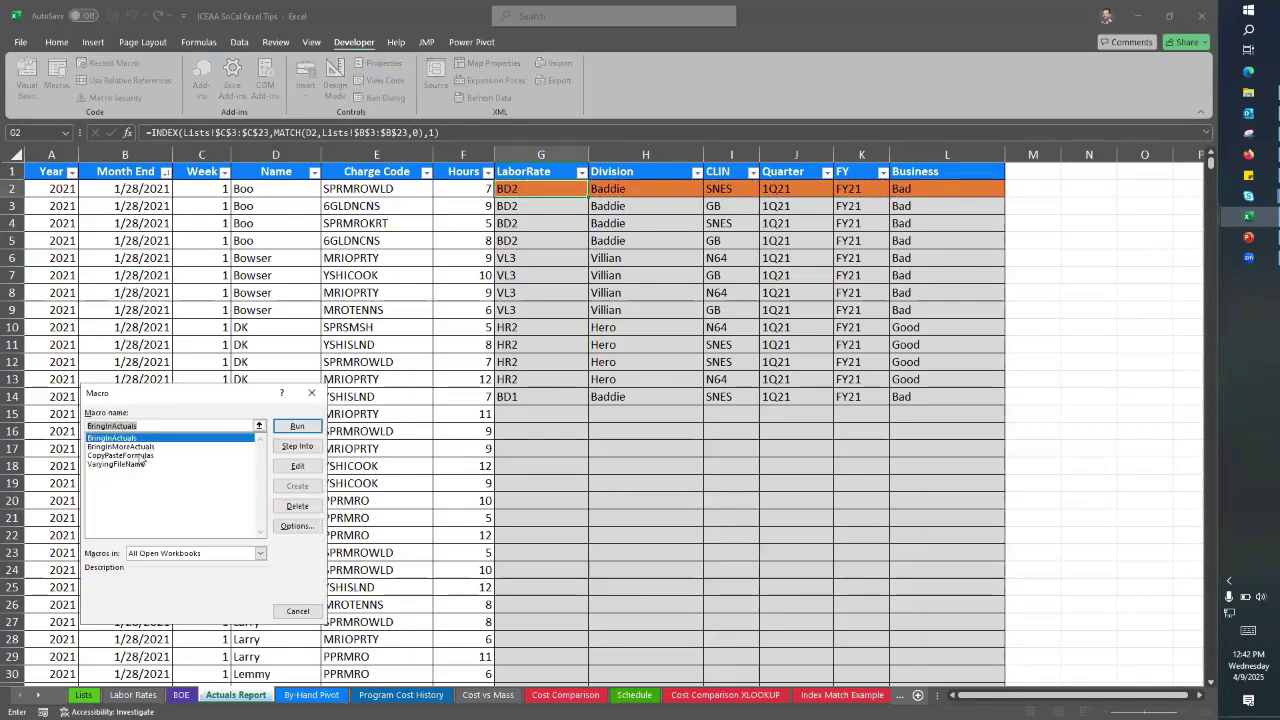
pyautogui.doubleClick(139, 455)
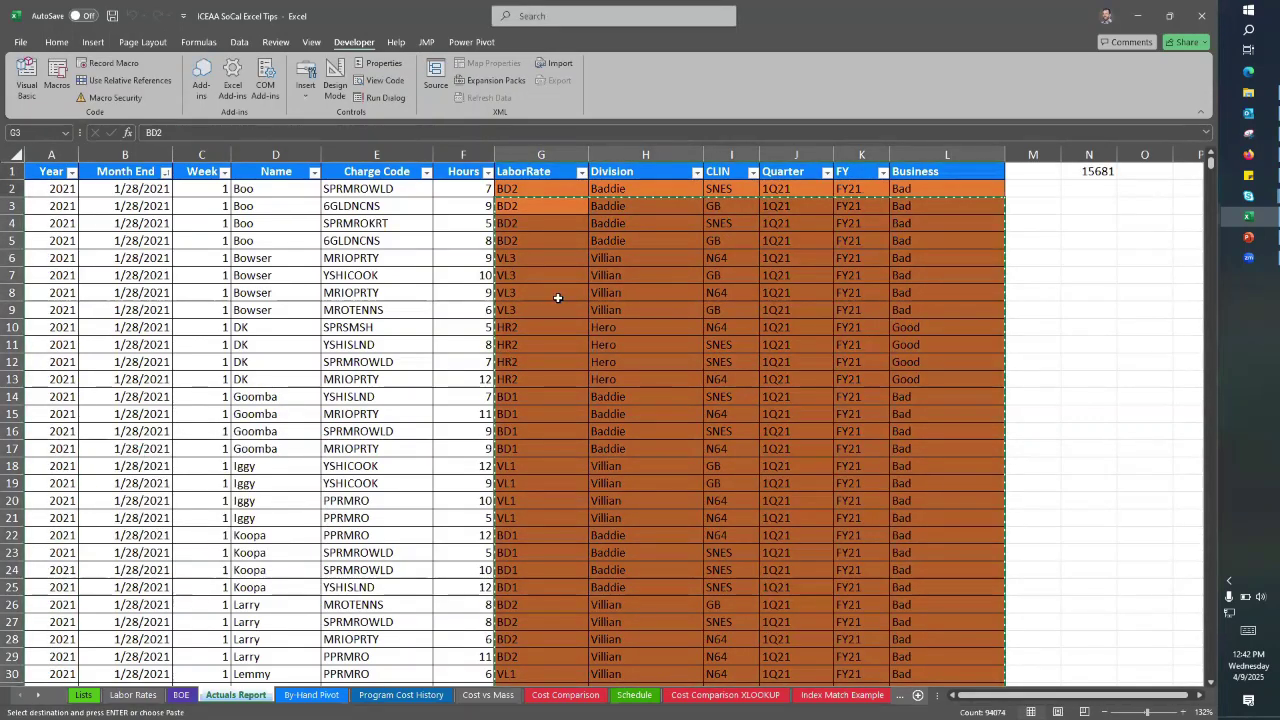
pyautogui.click(558, 298)
pyautogui.hotkey('ctrl', 'Down')
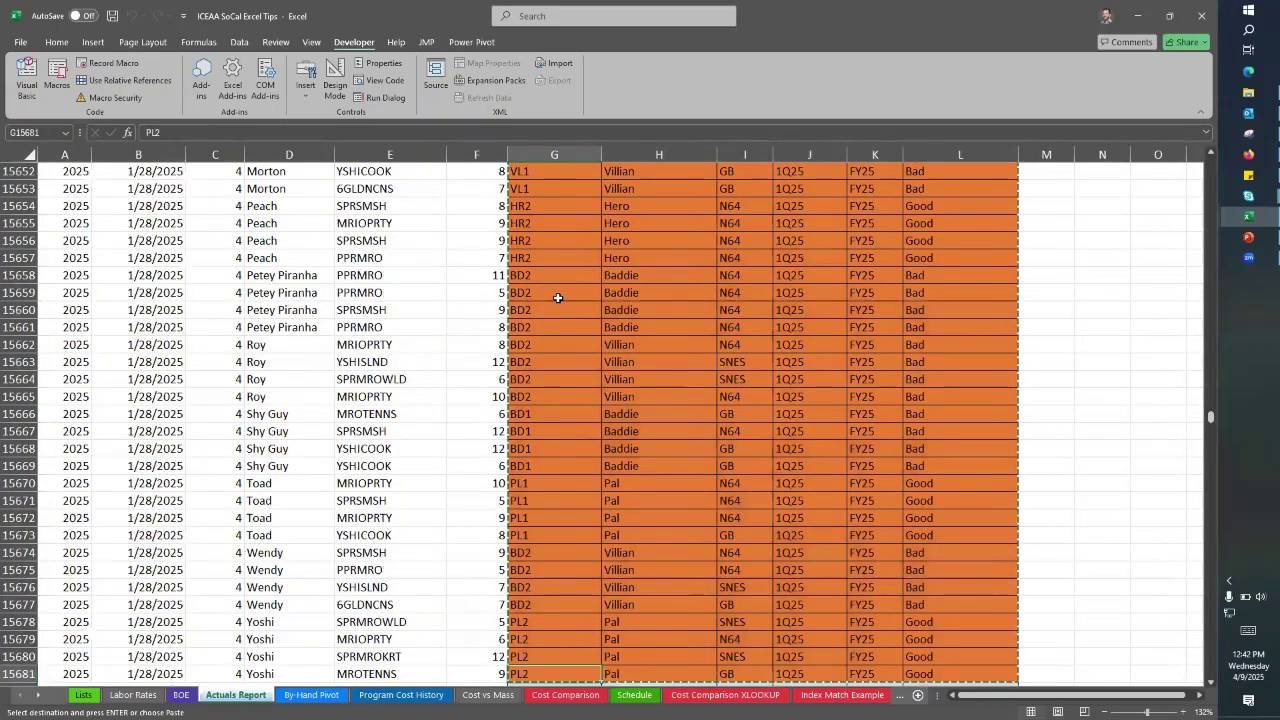
# Step: Inspect the pasted Division cells row by row from the first rows down, including the column's last row, and return to its header
pyautogui.hotkey('ctrl', 'Up')
pyautogui.press('Down')
pyautogui.press('Down')
pyautogui.press('Right')
pyautogui.press('Down')
pyautogui.press('Down')
pyautogui.press('Down')
pyautogui.press('Down')
pyautogui.press('Down')
pyautogui.press('Down')
pyautogui.press('Down')
pyautogui.press('Down')
pyautogui.press('Down')
pyautogui.press('Down')
pyautogui.press('Down')
pyautogui.press('Down')
pyautogui.press('Down')
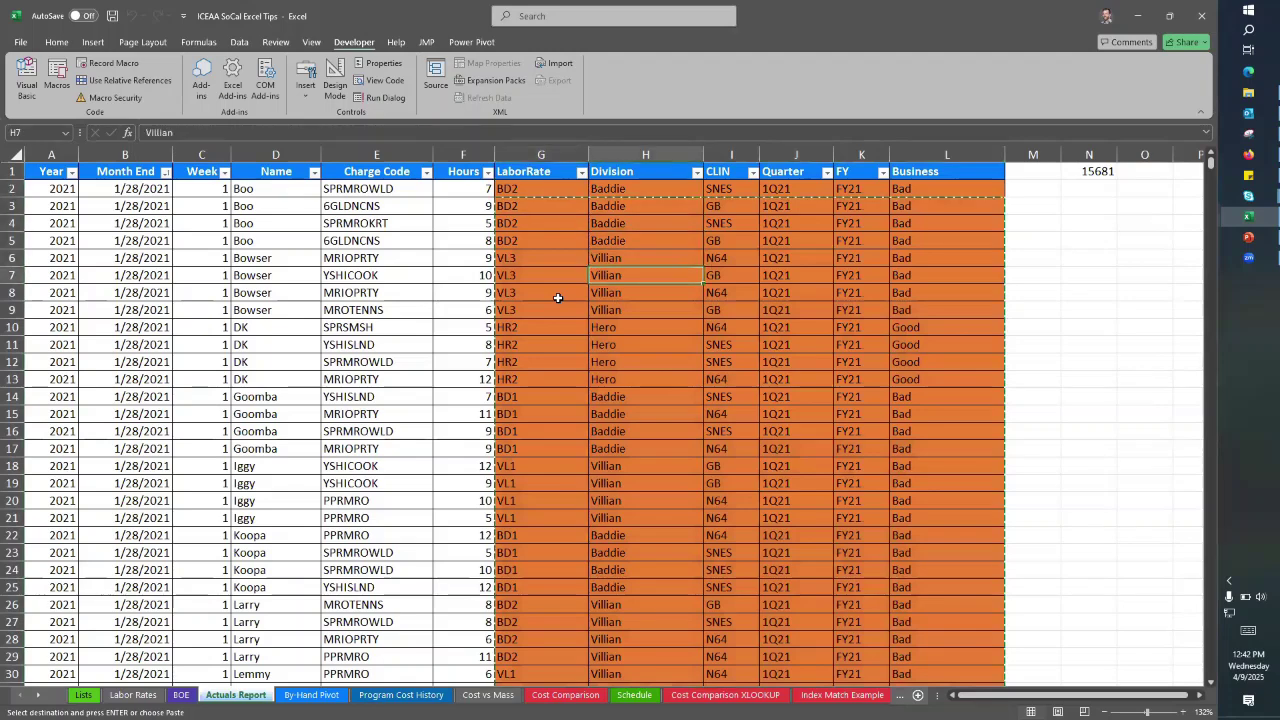
pyautogui.press('Down')
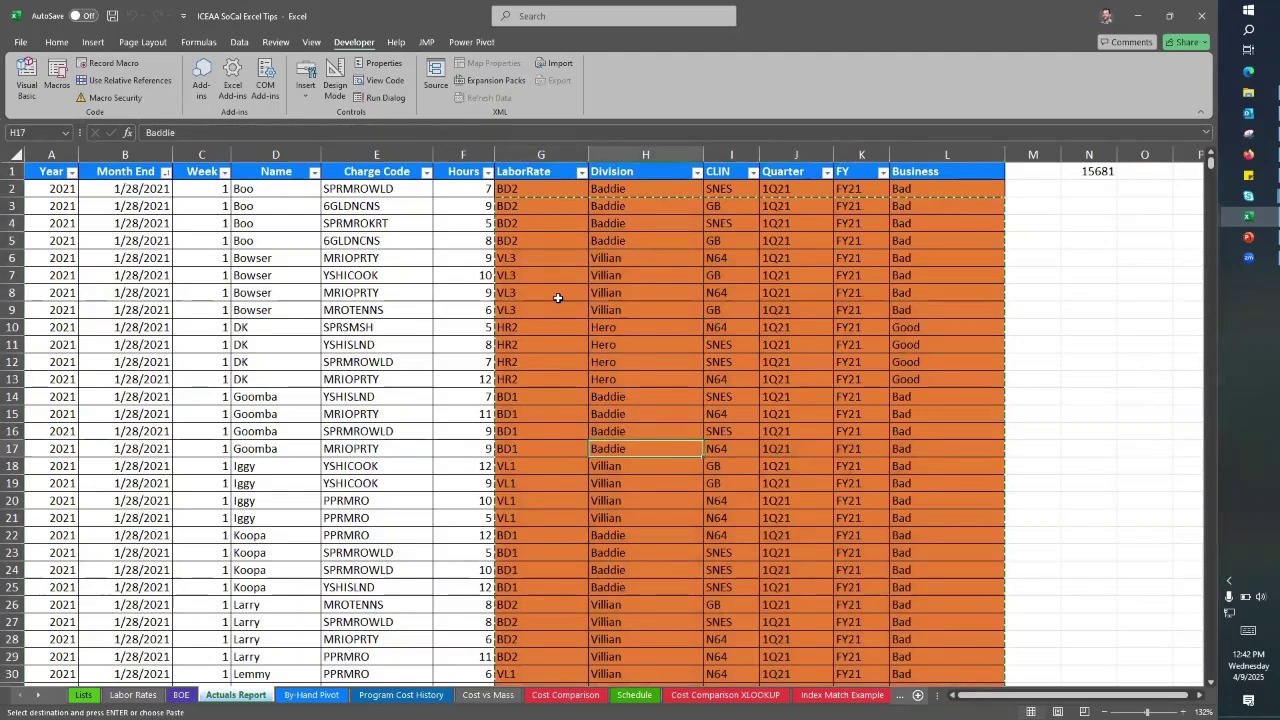
pyautogui.press('Down')
pyautogui.hotkey('ctrl', 'Down')
pyautogui.hotkey('ctrl', 'Up')
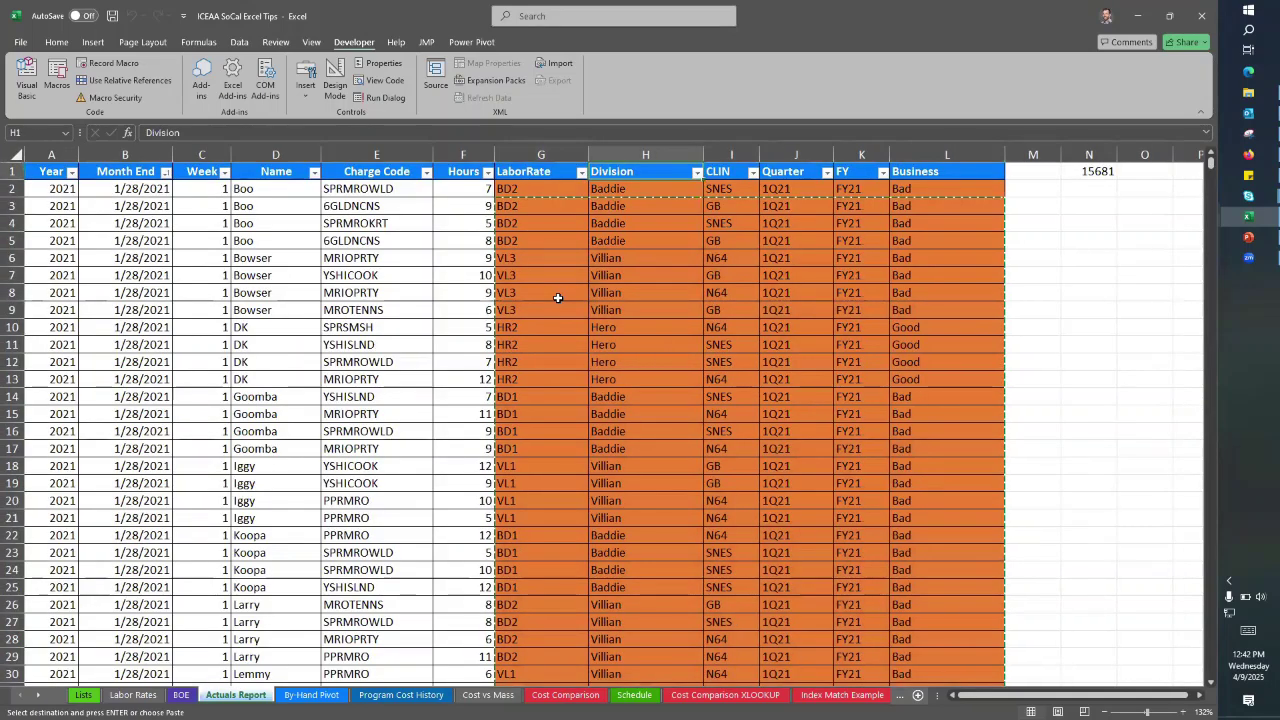
# Step: Check the Business column down to its last data row and examine the row 2 formulas back to the CLIN column
pyautogui.click(534, 172)
pyautogui.click(533, 188)
pyautogui.hotkey('ctrl', 'Right')
pyautogui.hotkey('ctrl', 'Down')
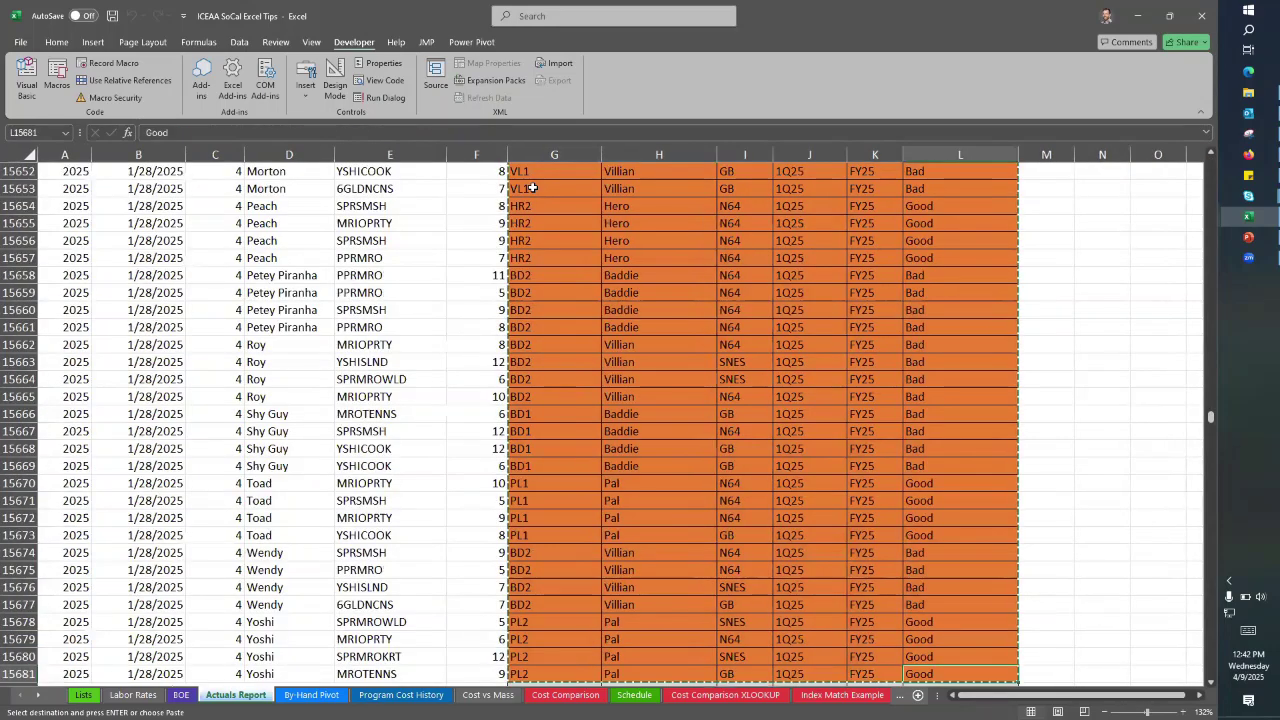
pyautogui.hotkey('ctrl', 'Up')
pyautogui.press('Down')
pyautogui.press('Down')
pyautogui.press('Left')
pyautogui.press('Up')
pyautogui.press('Left')
pyautogui.press('Left')
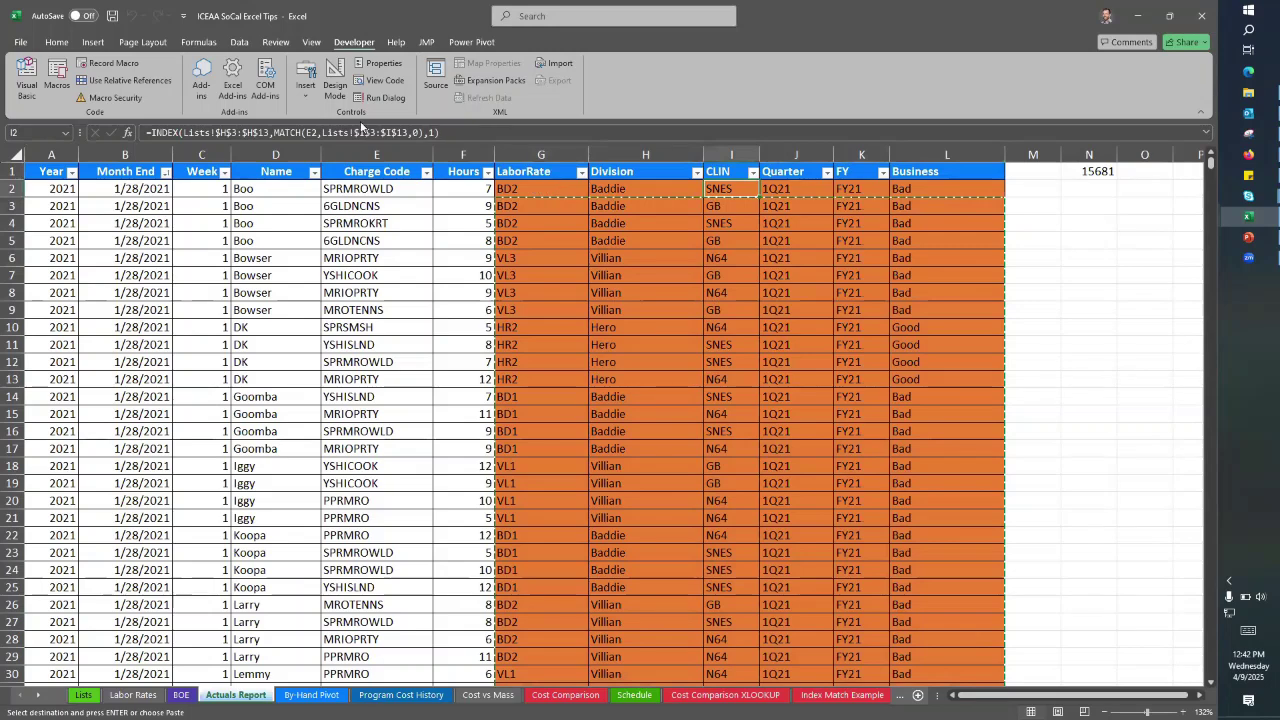
# Step: Switch to the PowerPoint presentation and review slide 8's macro code for multiple files and for files with changing names
pyautogui.click(1255, 242)
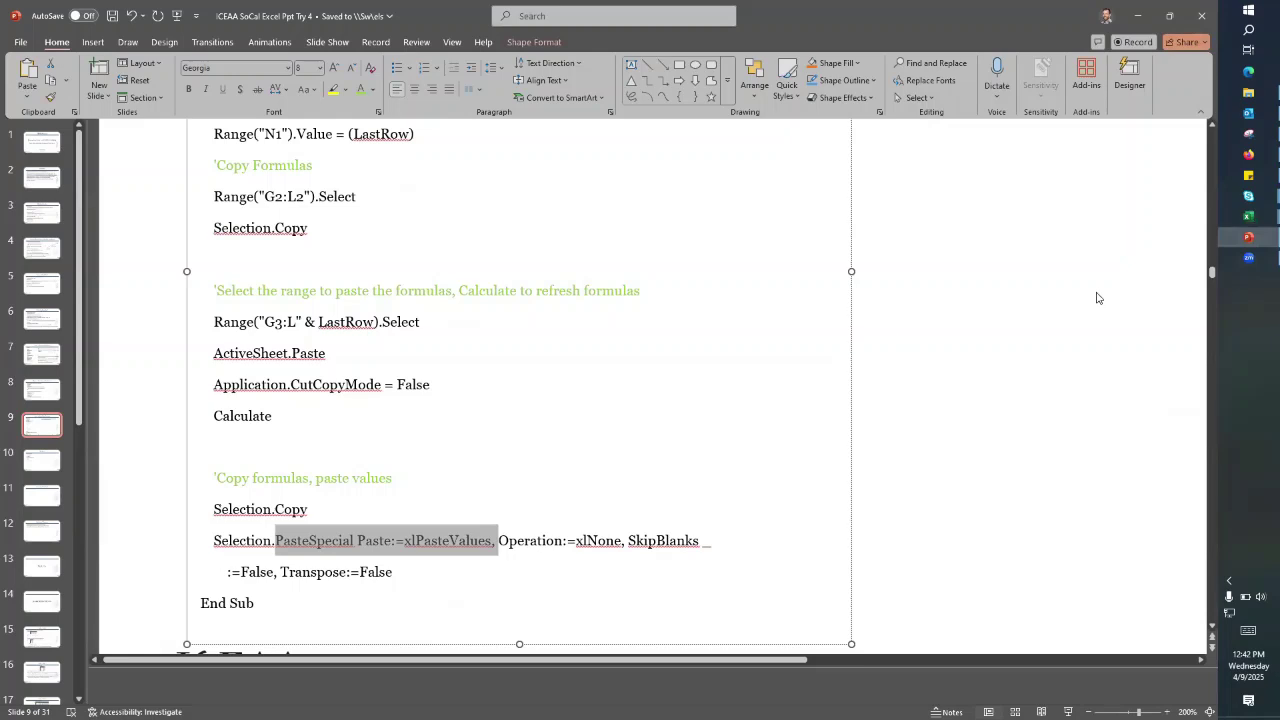
pyautogui.click(42, 388)
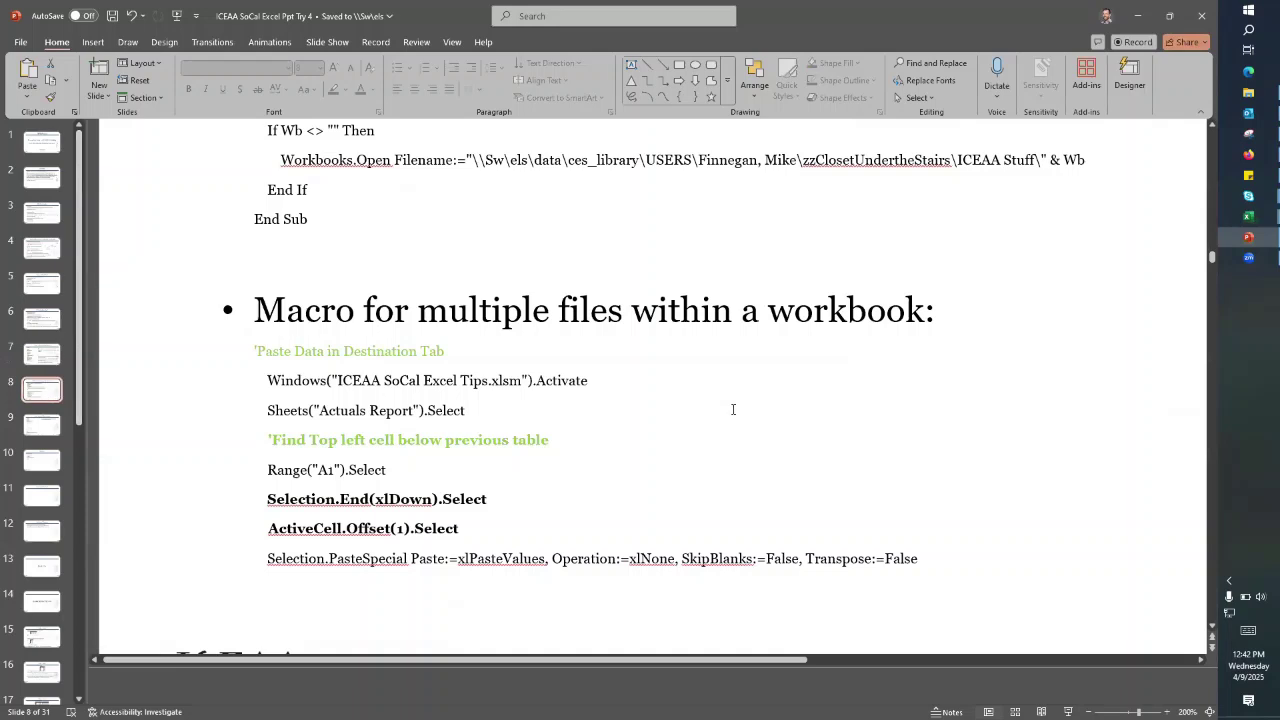
pyautogui.scroll(2, 733, 409)
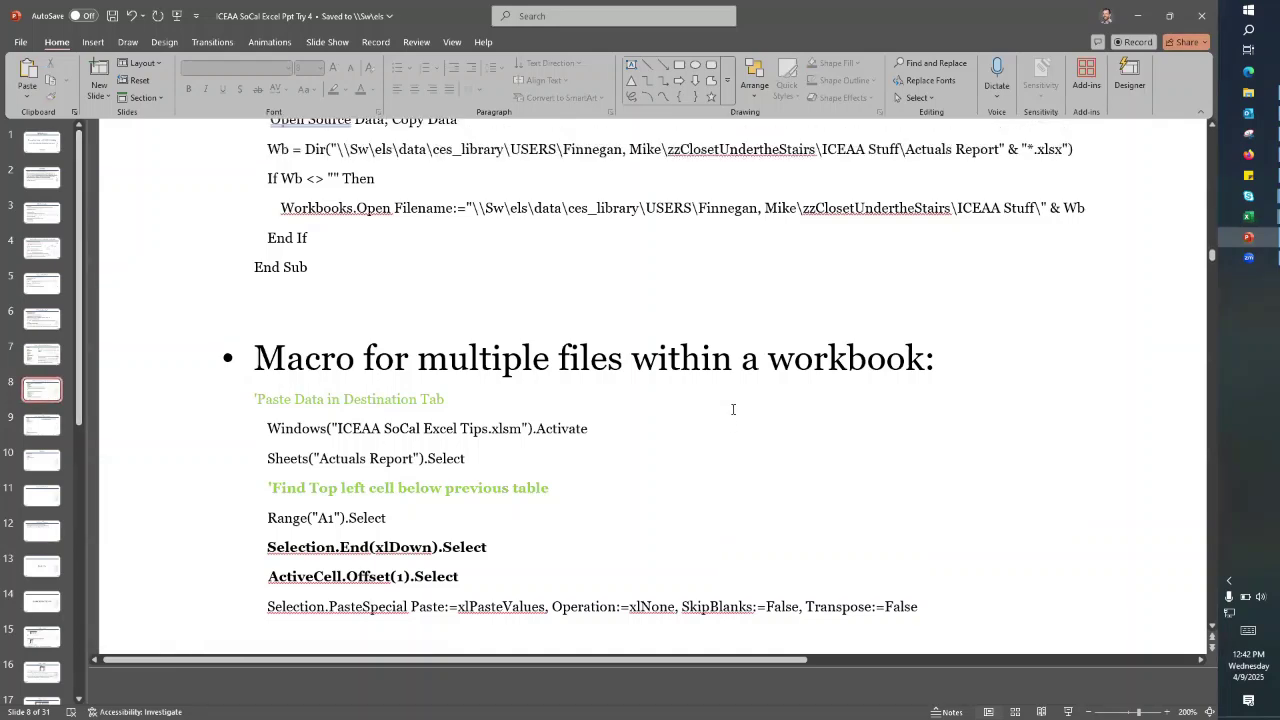
pyautogui.scroll(6, 733, 409)
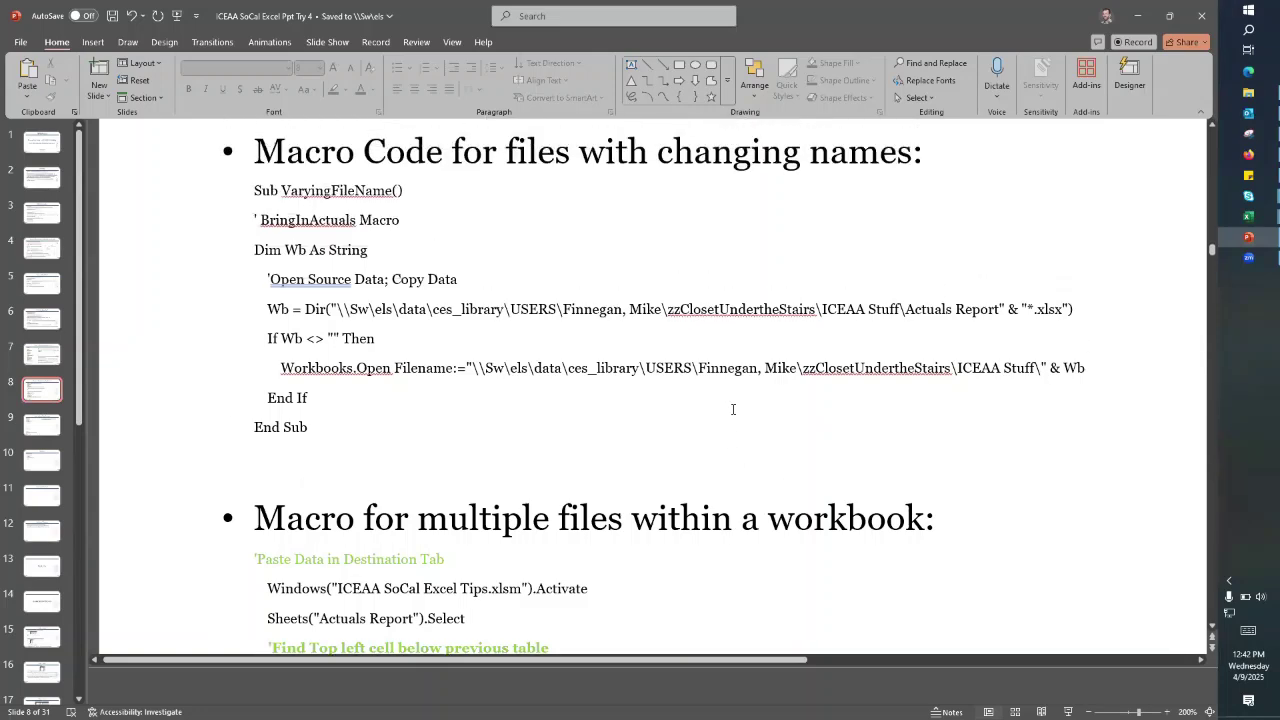